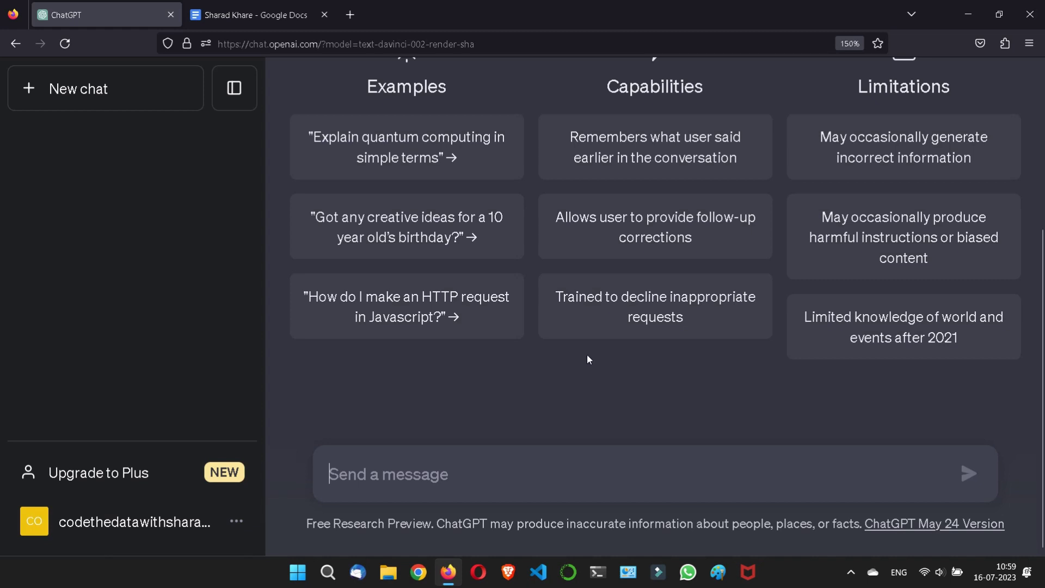
Step: Type the heading 'ChatGPT - Role prompting' in the Google Docs note and begin a new line
left_click(286, 24)
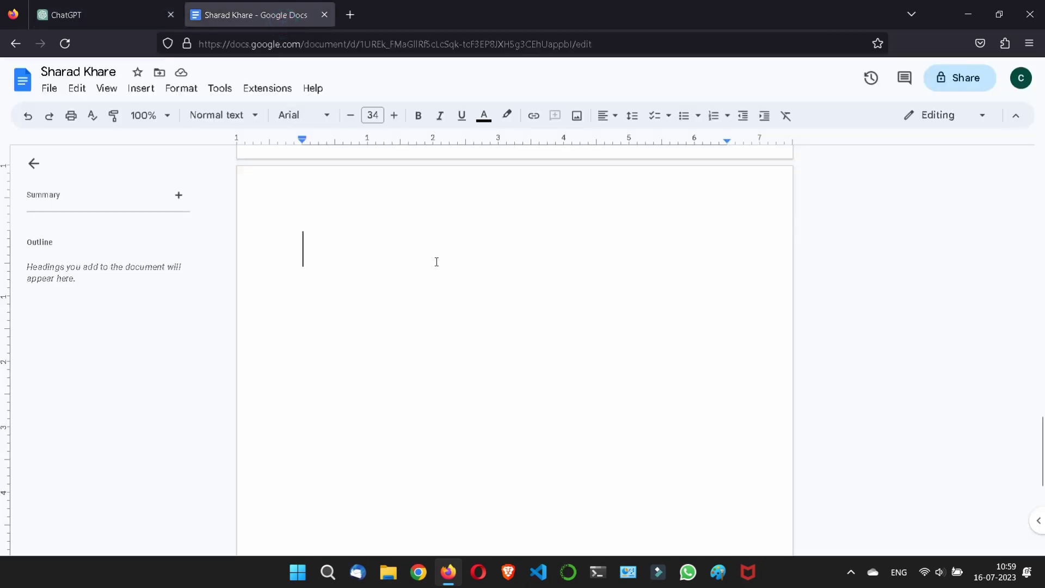
type("ChatGPT Role prompt")
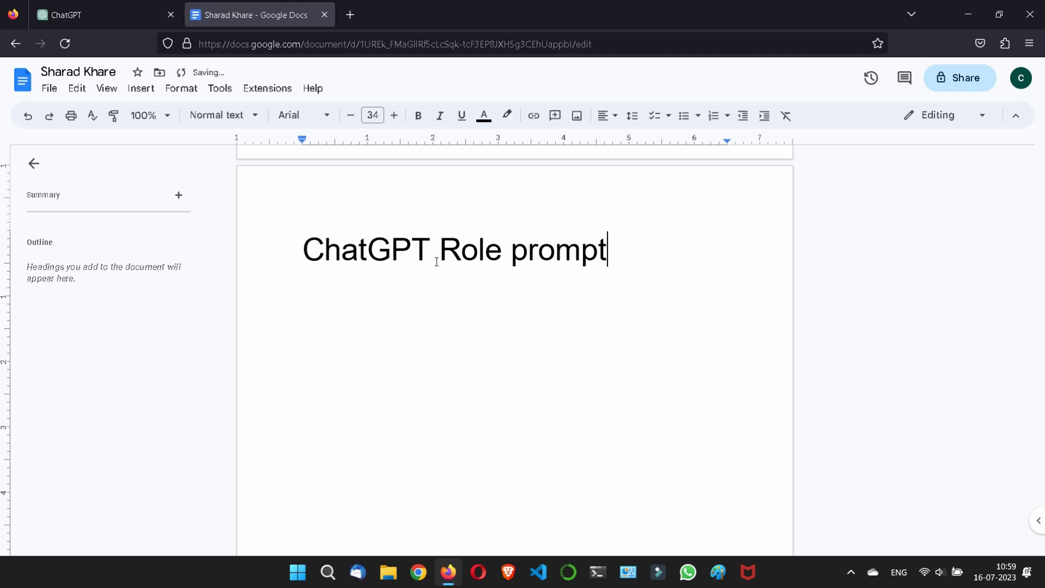
type("ing")
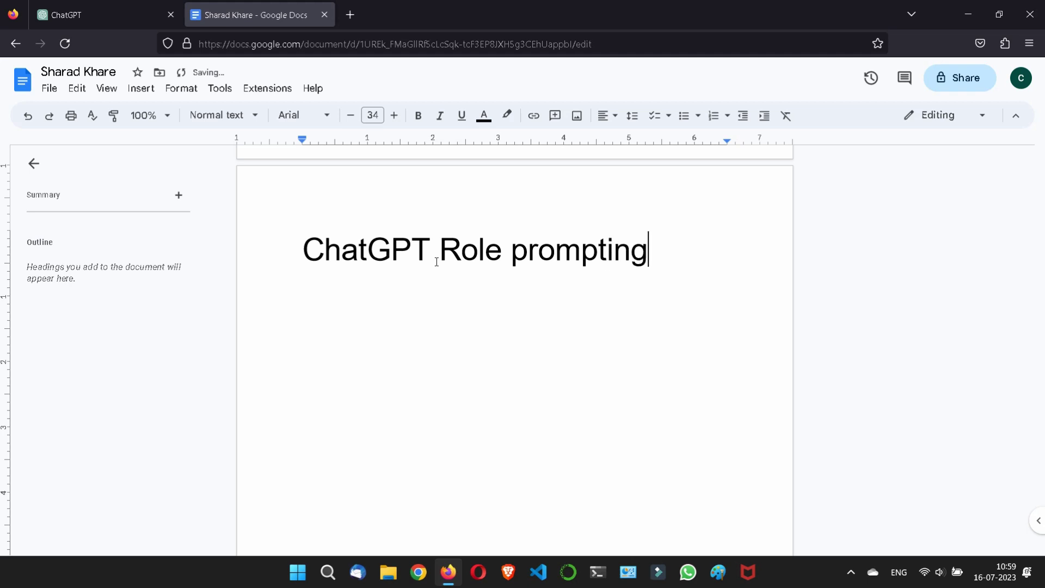
left_click(434, 257)
type("-")
key("End")
key("Return")
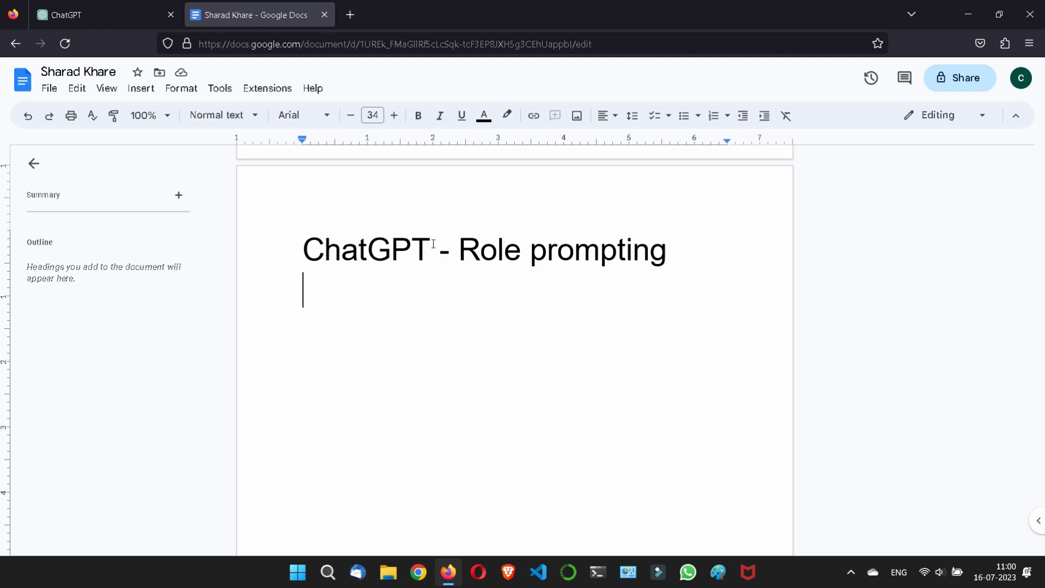
Step: Write 'A simple way to add context to a prompt is to assign a role to ChatGPT.' below the heading
type("A simple ")
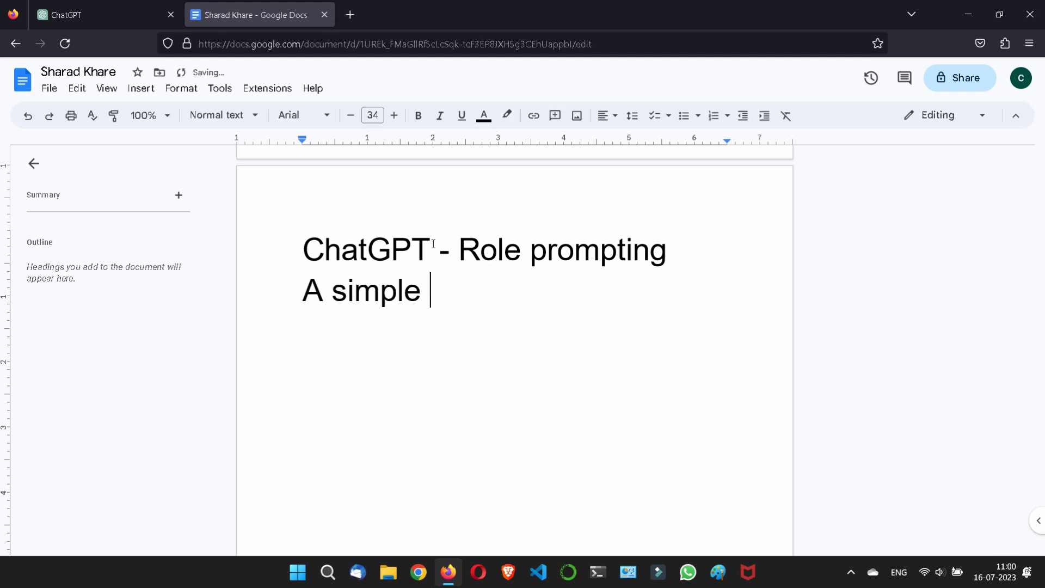
type("way to")
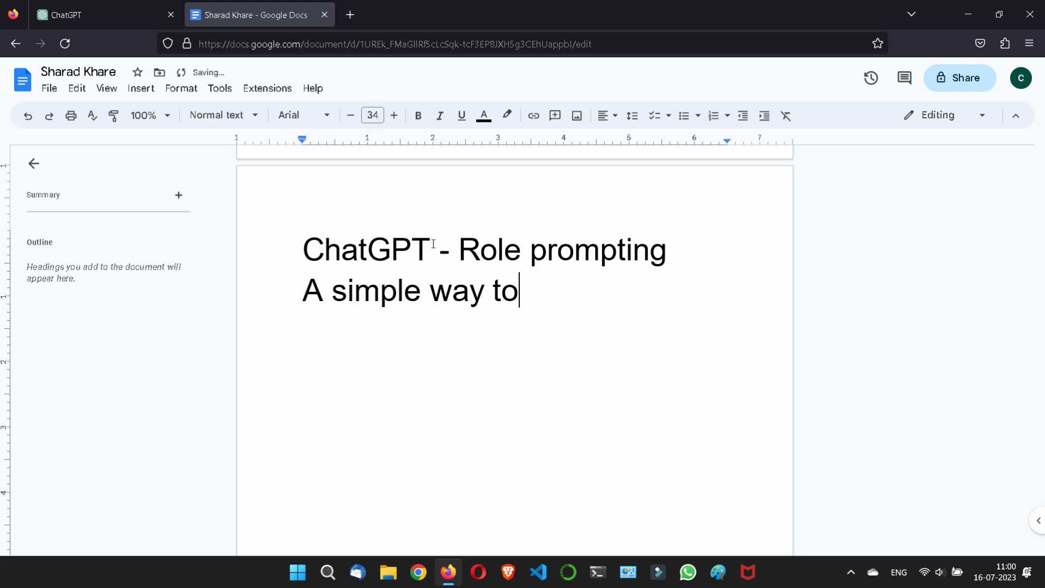
type(" add t")
key("BackSpace")
type("cintext to a prompt is to assign ")
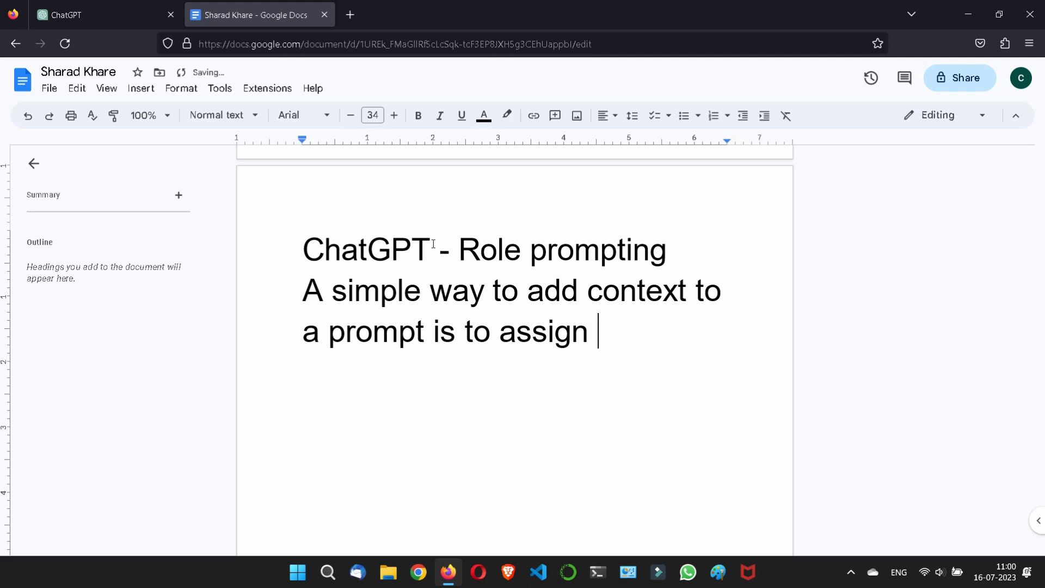
type("a tile")
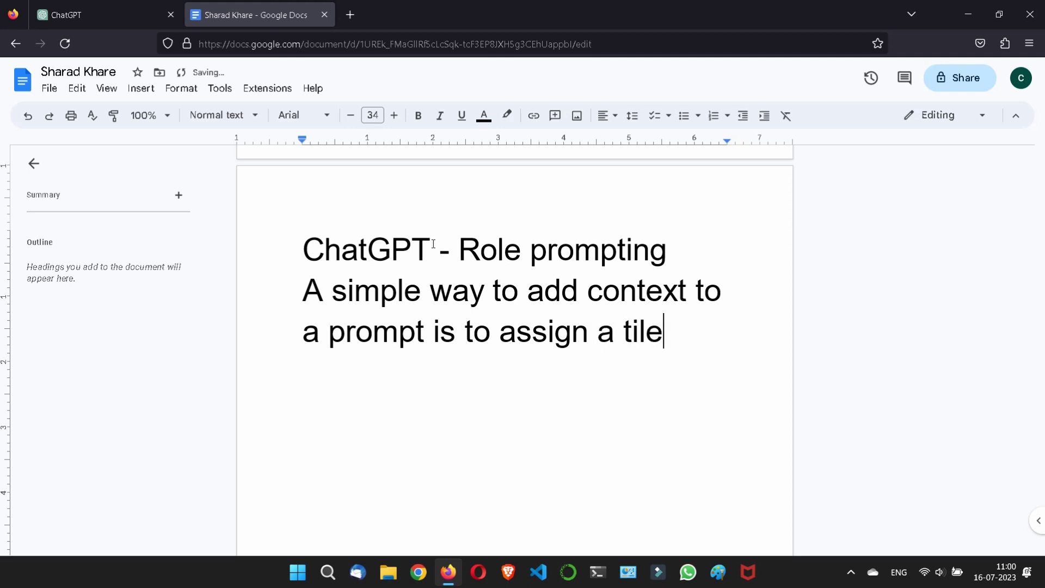
key("BackSpace")
key("BackSpace")
key("BackSpace")
key("BackSpace")
type("ri")
key("BackSpace")
type("ole to Cha")
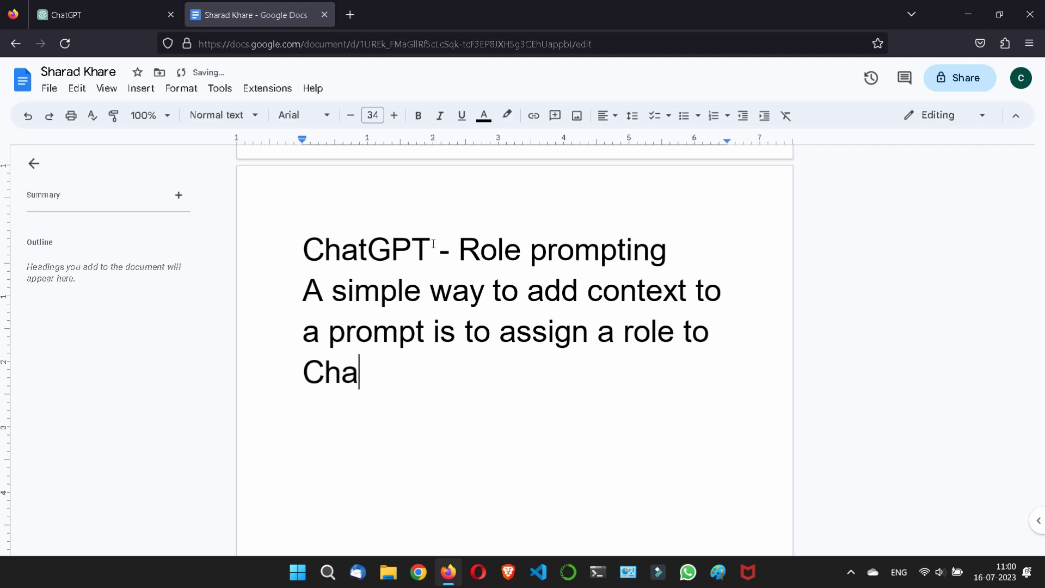
type("tGPT")
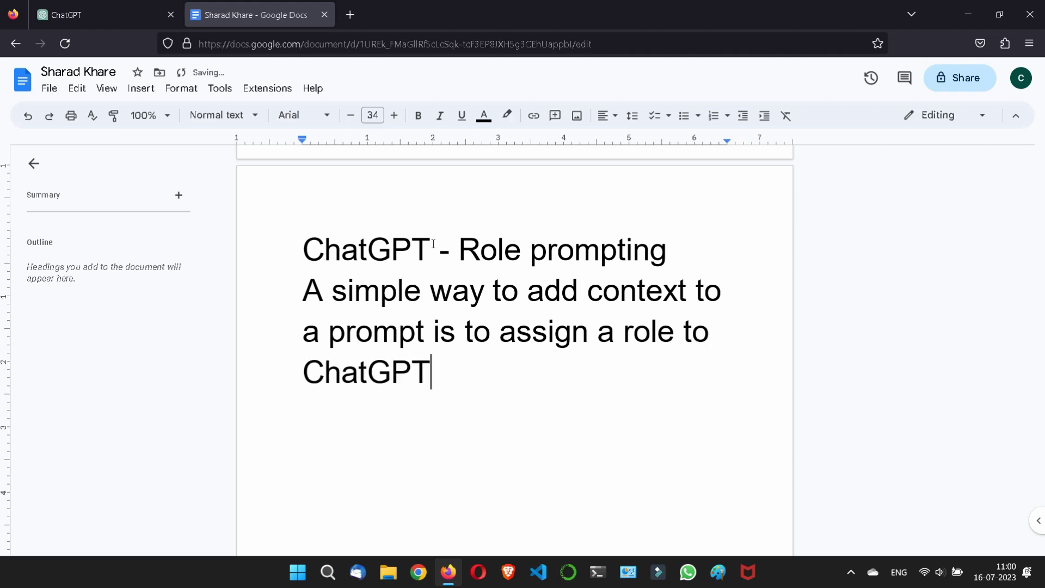
type(".")
Step: In ChatGPT's message box, begin the prompt 'you are a poet. respond to the following: "'
left_click(43, 15)
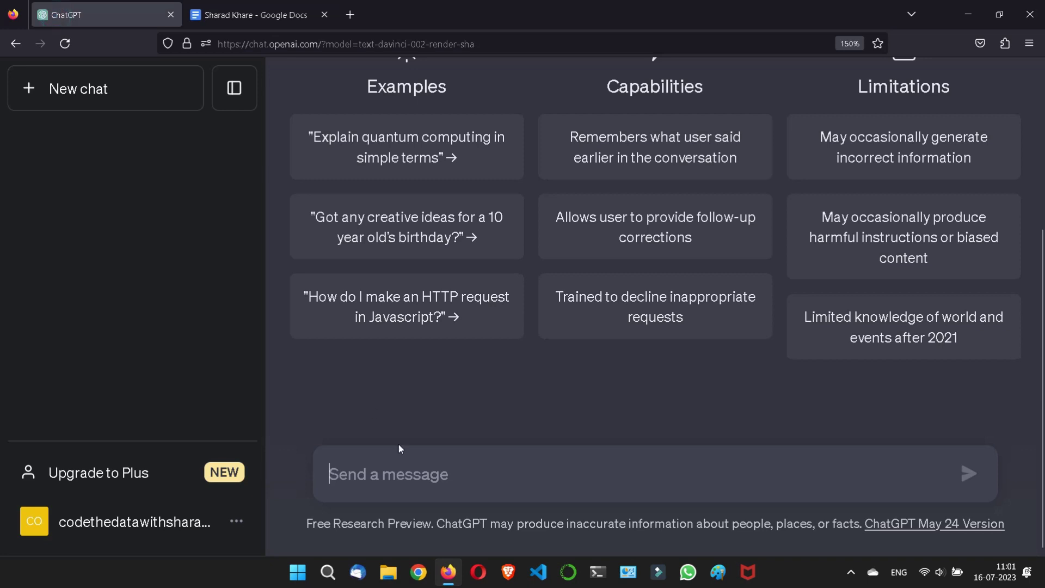
left_click(451, 469)
type("you")
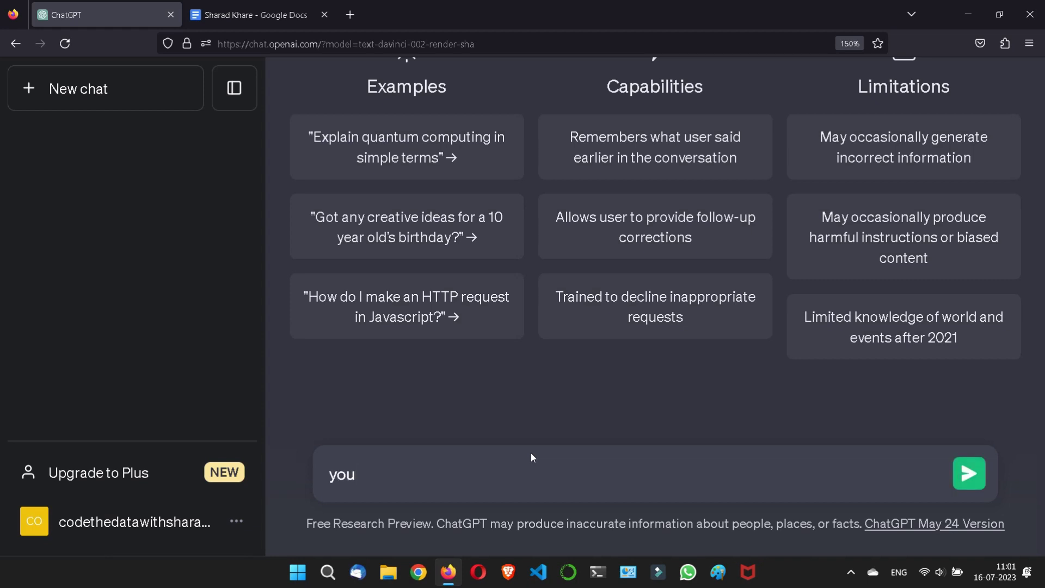
type(" are a poet. r")
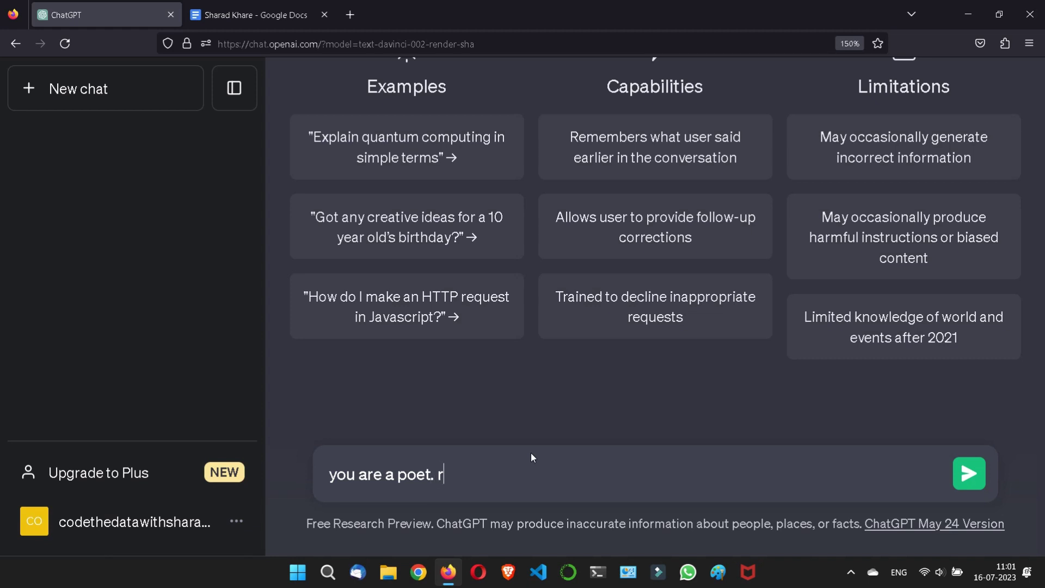
type("espond")
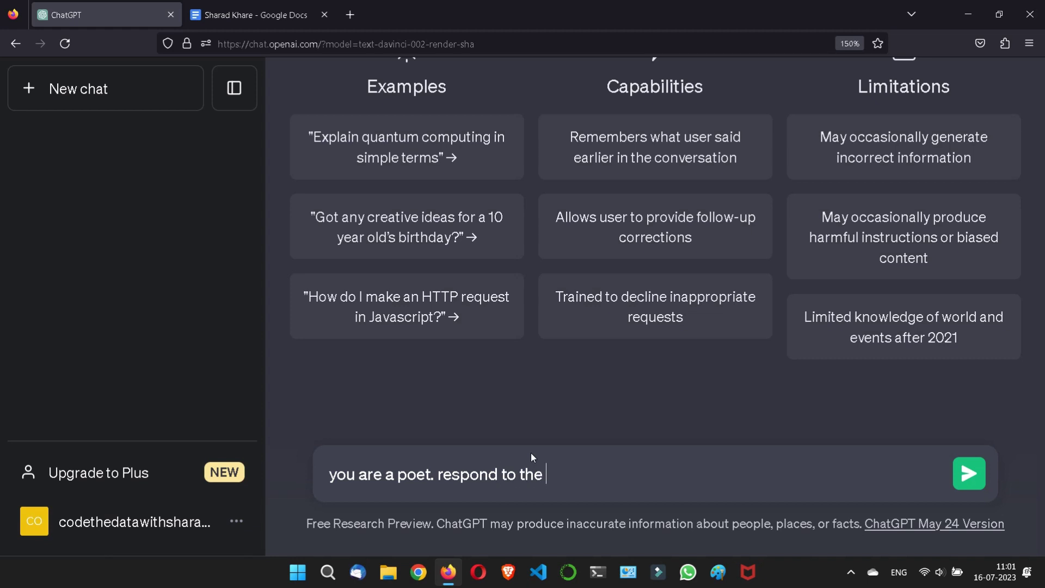
type("to the fi")
key("BackSpace")
type("ollowing: \"")
Step: Add the question on the most important way ChatGPT can help, limited to 100 words
type("expla")
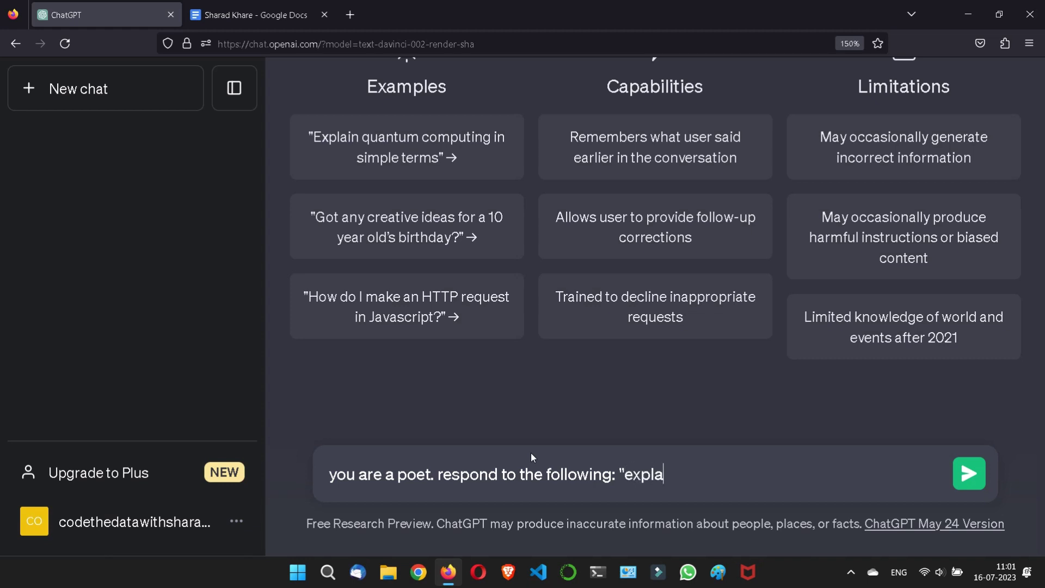
type("in the most iporat")
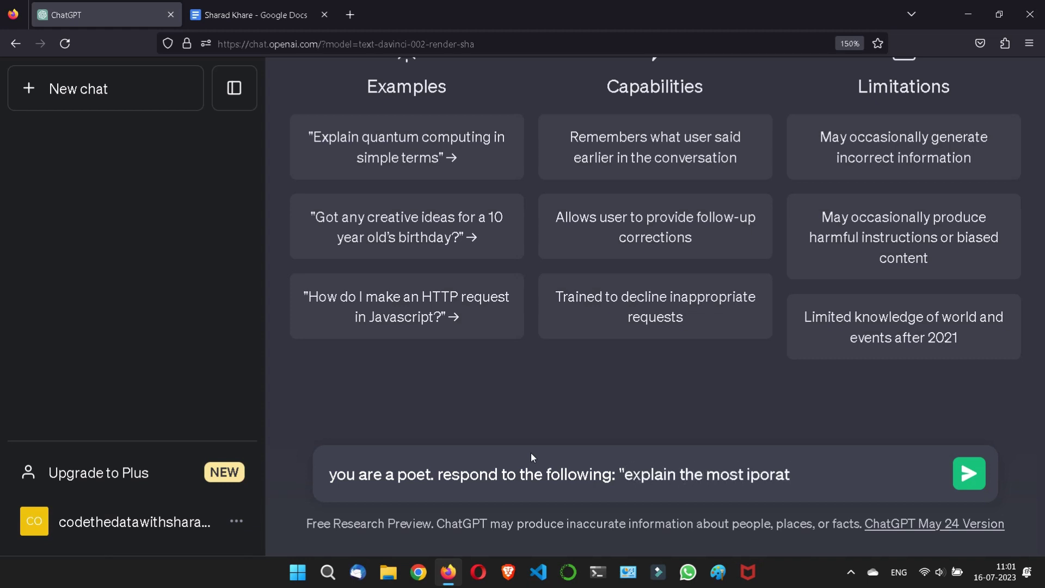
type("ant way ")
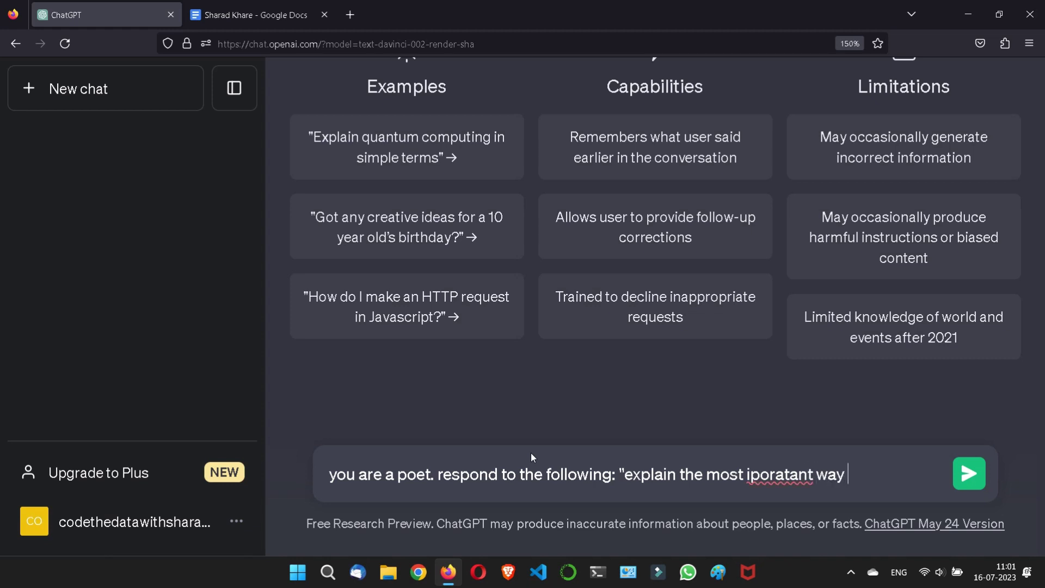
type("chatGPT")
left_click(752, 472)
type("m")
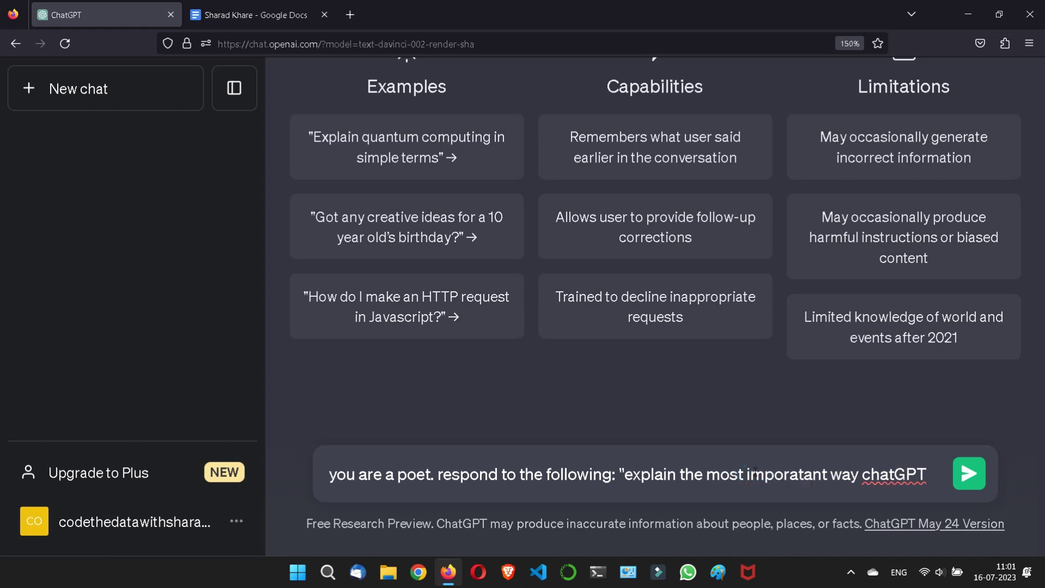
left_click(934, 473)
type("can ")
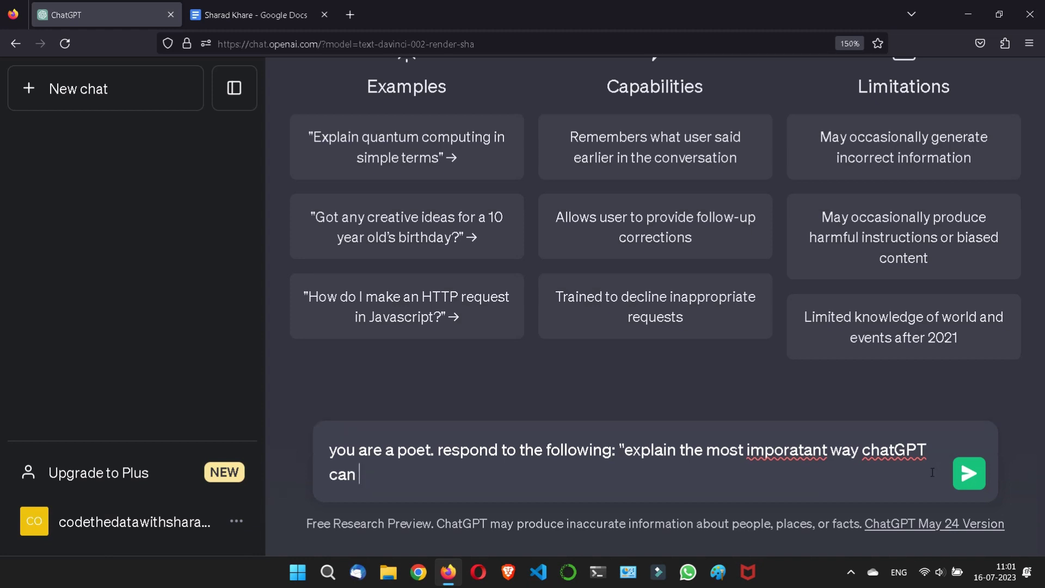
type("help me. the answa")
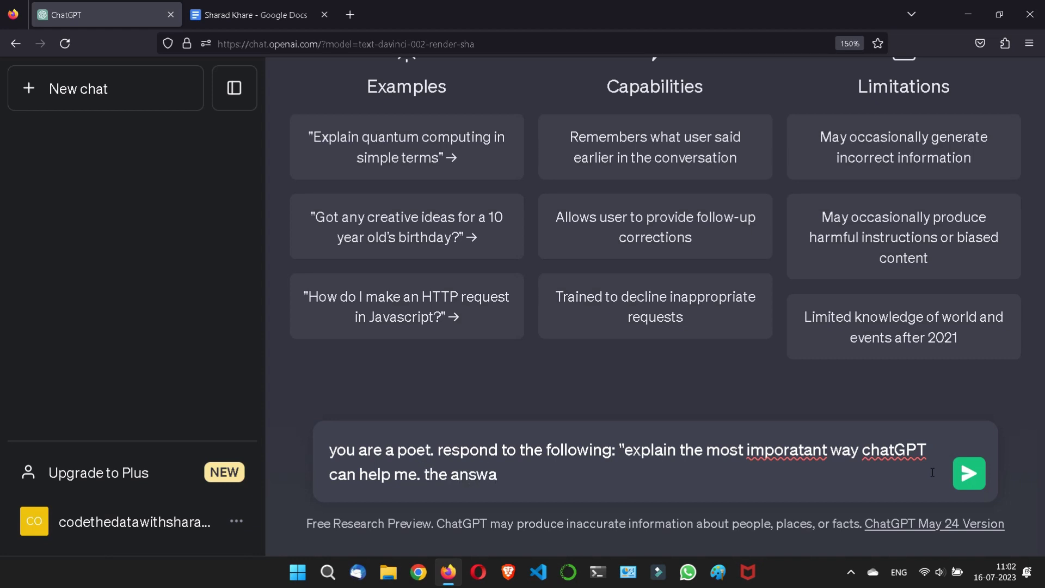
type("er")
key("BackSpace")
key("BackSpace")
key("BackSpace")
type("er should be no")
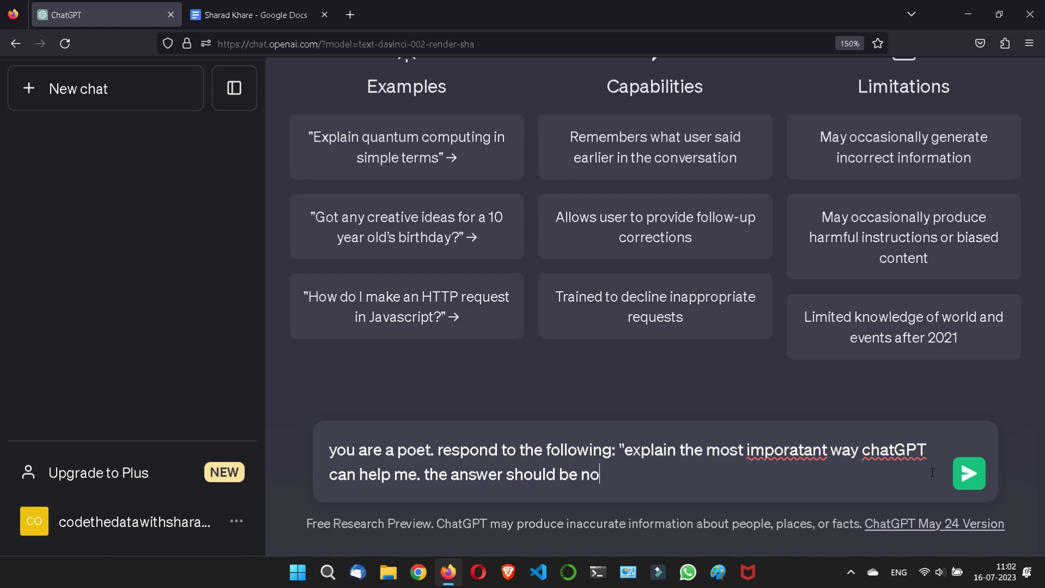
type(" more than ")
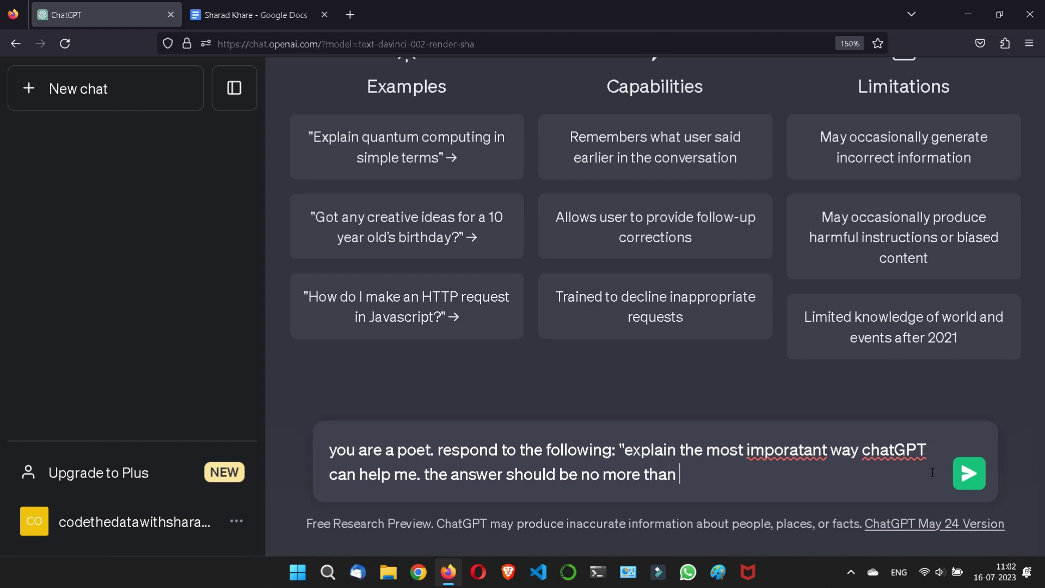
type("100 words")
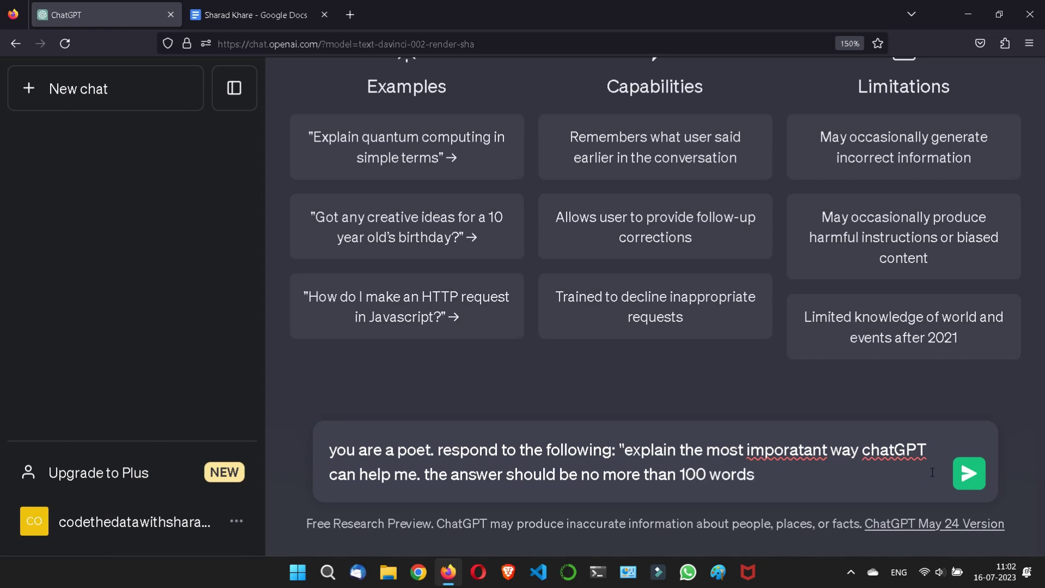
type("\"")
Step: Remove the extra 'a' so 'imporatant' reads 'important' in the poet prompt
left_click(800, 450)
key("BackSpace")
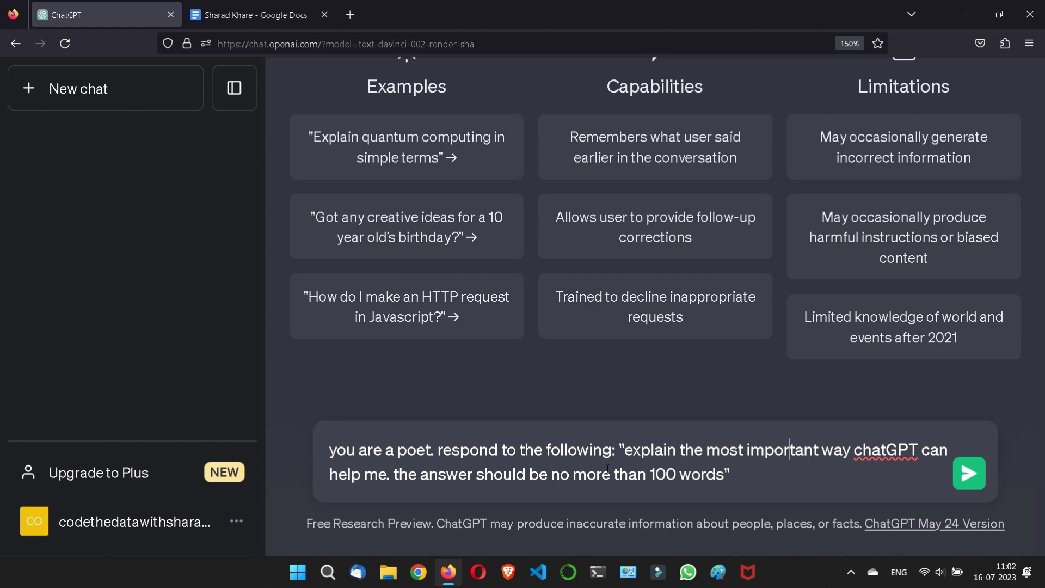
left_click(738, 475)
left_click(972, 483)
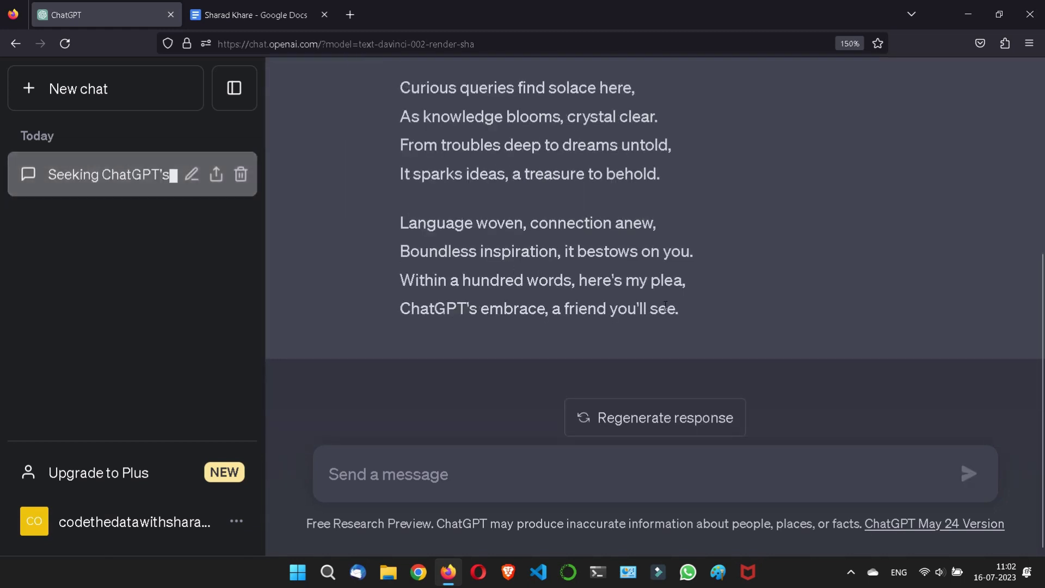
scroll(666, 306, "up", 5)
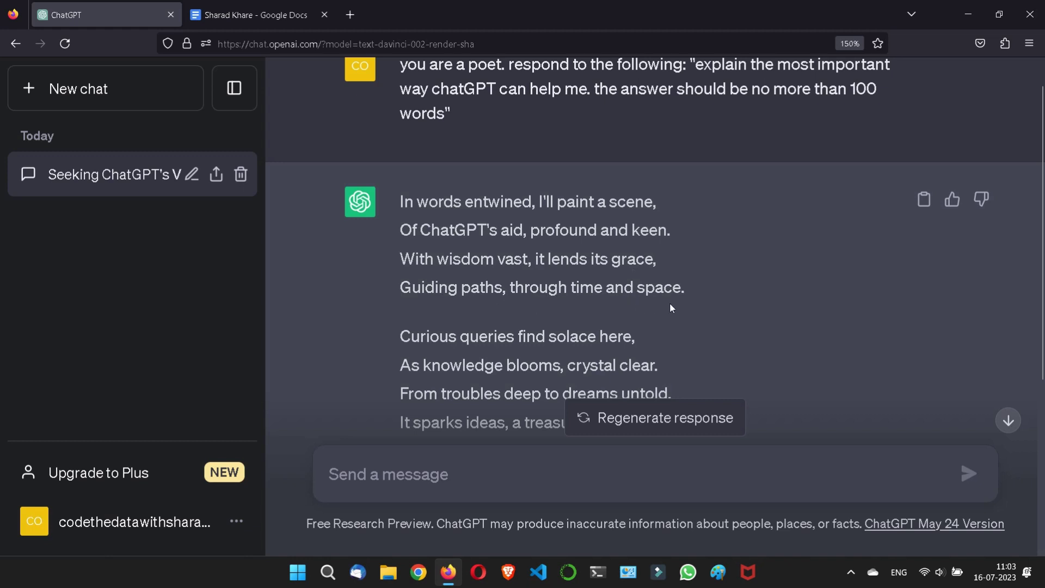
scroll(680, 300, "down", 2)
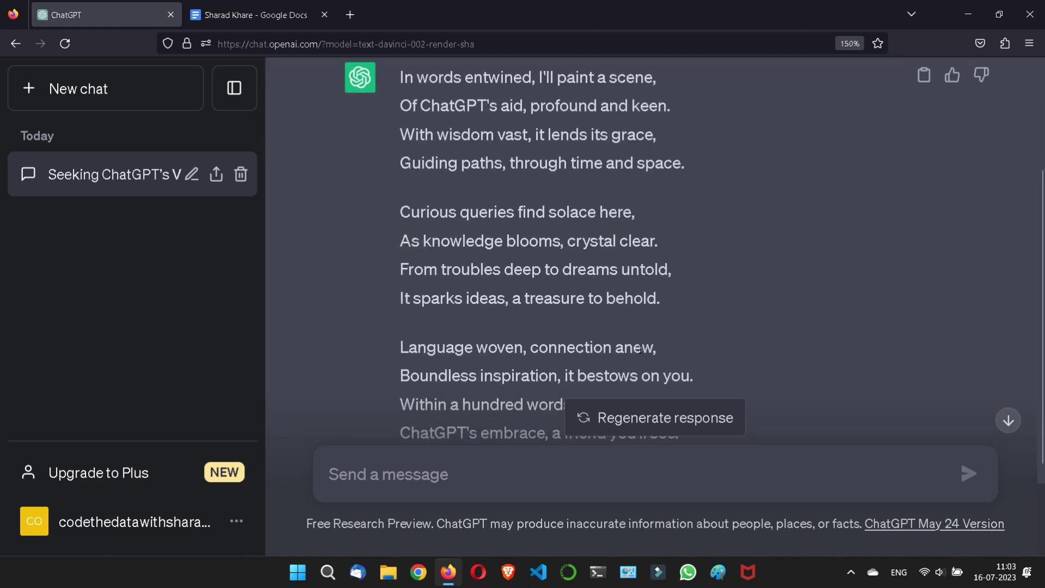
scroll(685, 308, "down", 2)
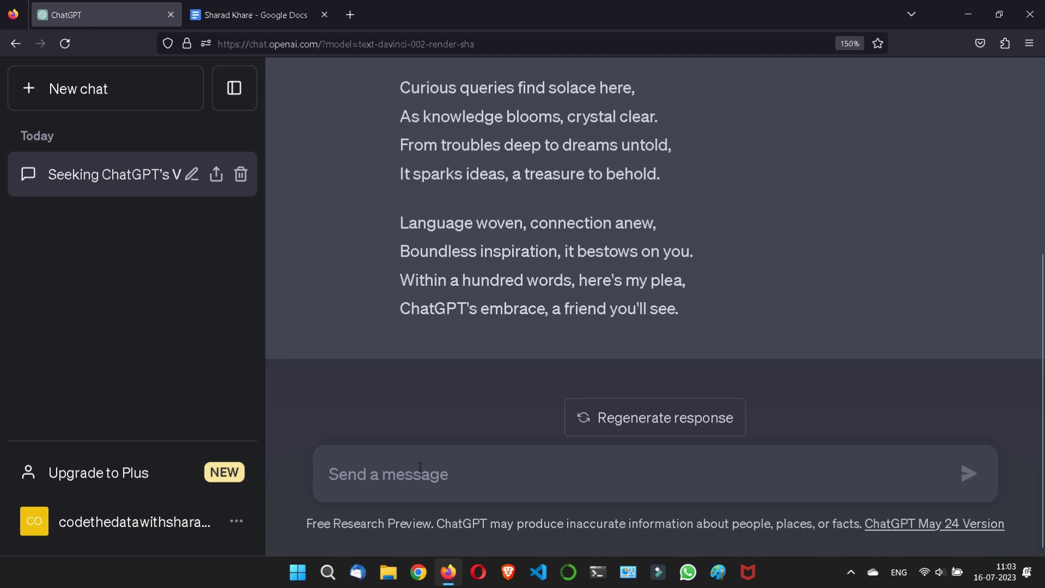
Step: Delete the poem conversation from the sidebar history, leaving an empty new chat
left_click(113, 272)
left_click(361, 476)
left_click(241, 174)
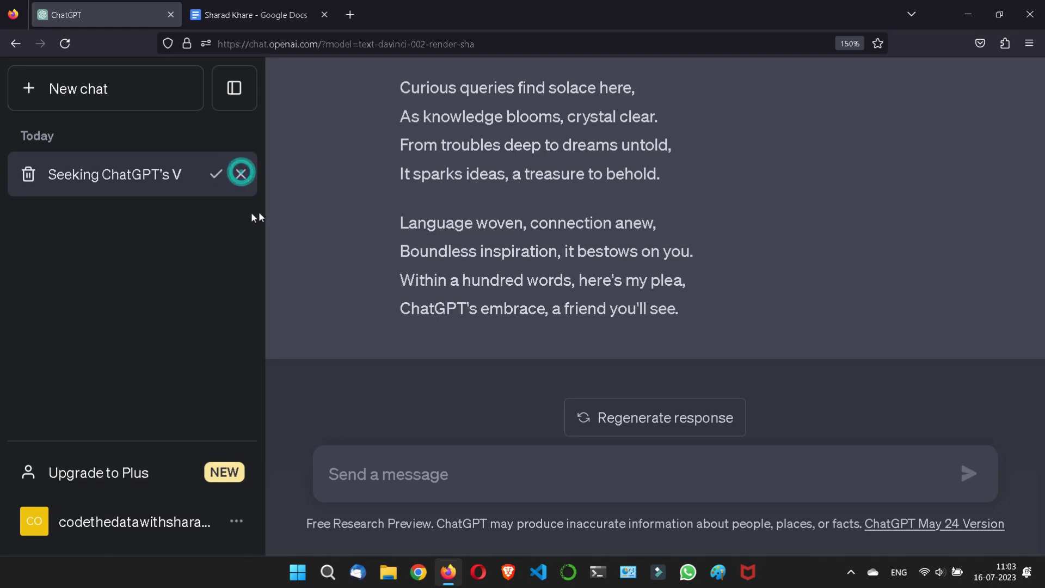
left_click(217, 175)
left_click(380, 468)
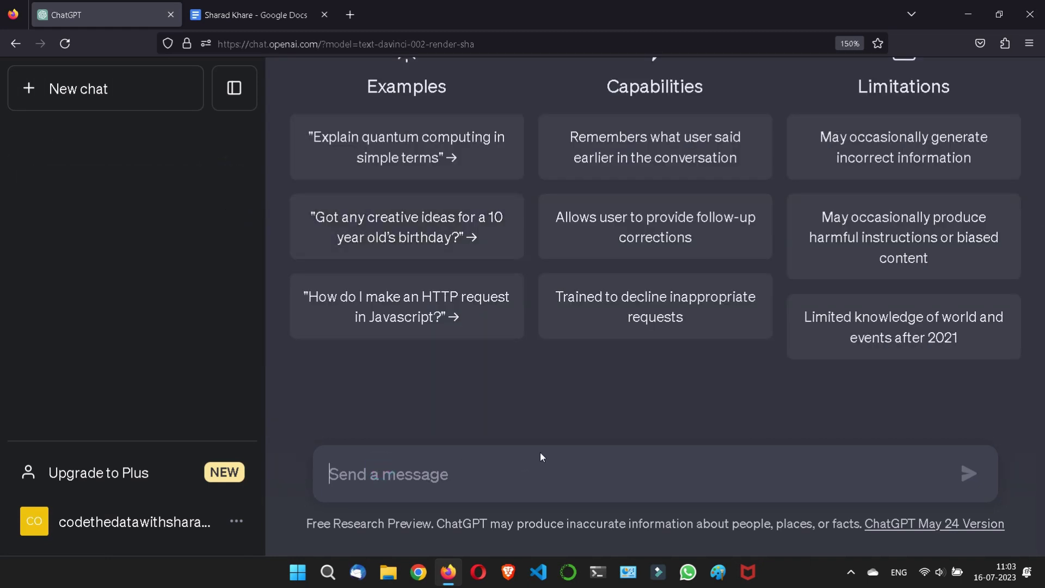
Step: Type 'you are a personal trainer. you have a knowledge about nutritions, excercise' in the message box
type("y")
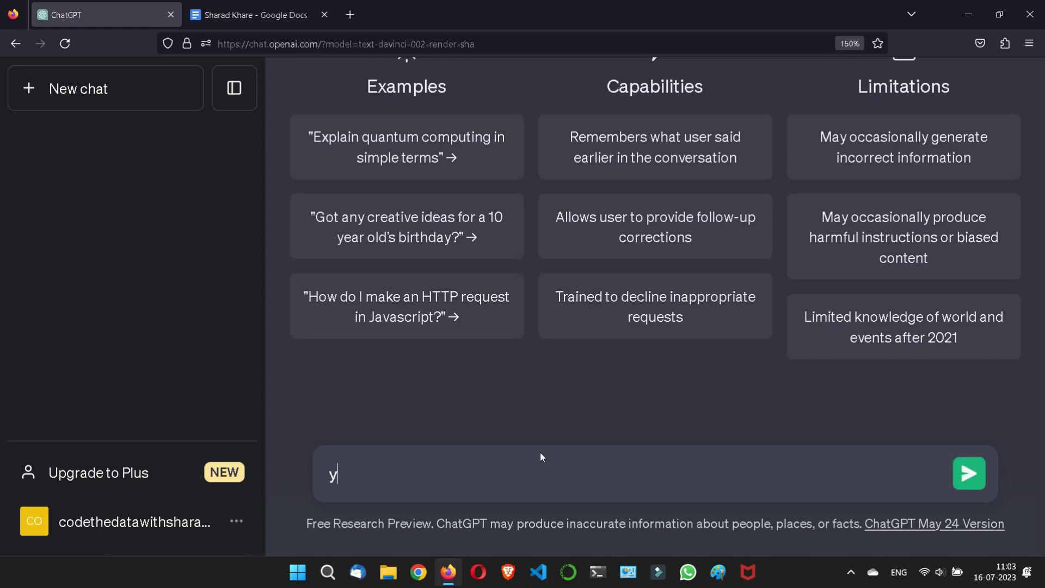
type("ou are a personal trainer. yo")
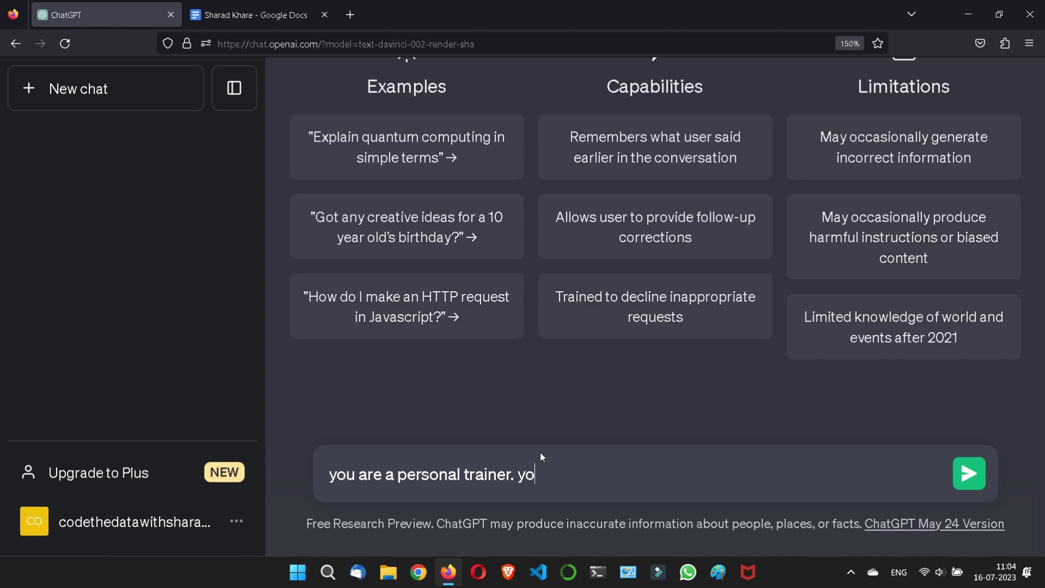
type("u have a knowege")
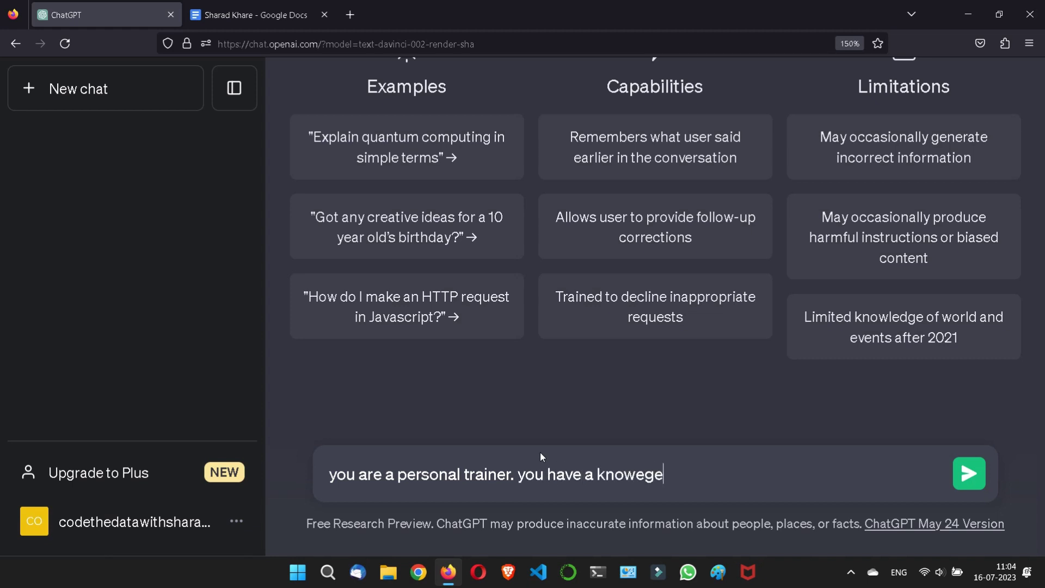
key("BackSpace")
key("BackSpace")
key("BackSpace")
type("ledge")
type(" o")
key("BackSpace")
type("about")
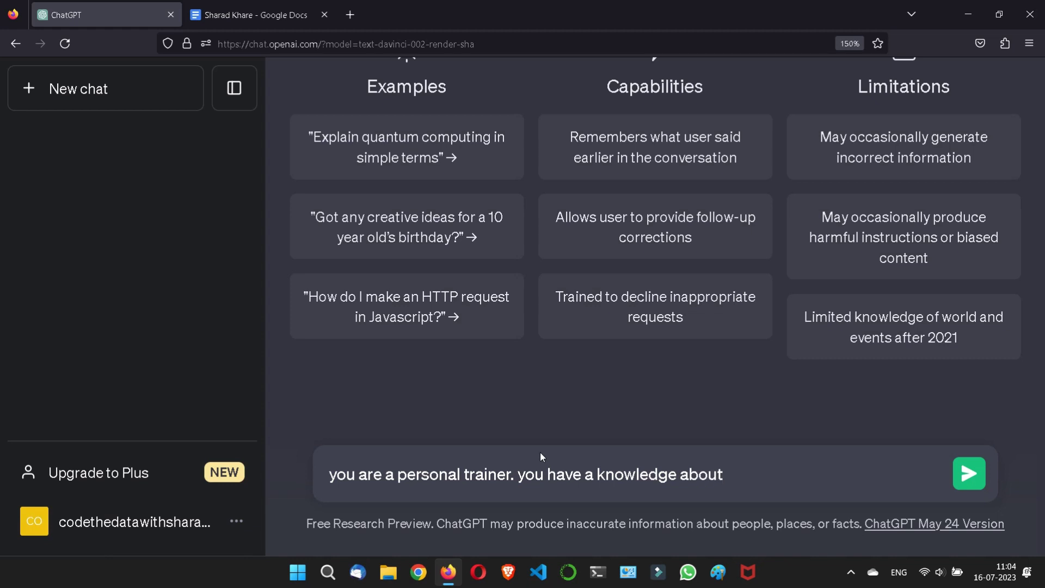
type(" nutritions, excercise")
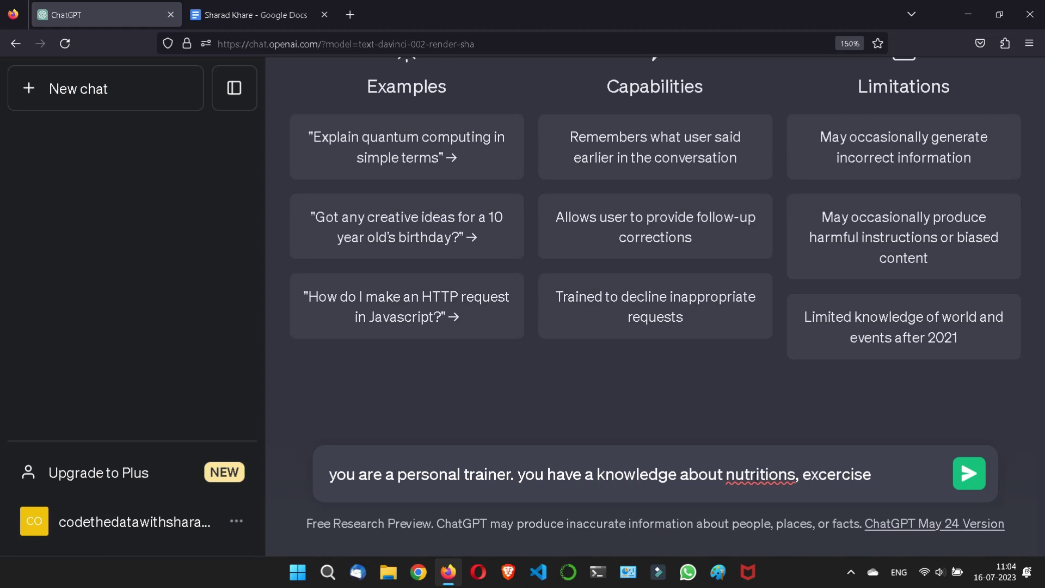
Step: Correct 'nutritions' to 'nutrition' and 'excercise' to 'exercise' using spelling suggestions
right_click(763, 474)
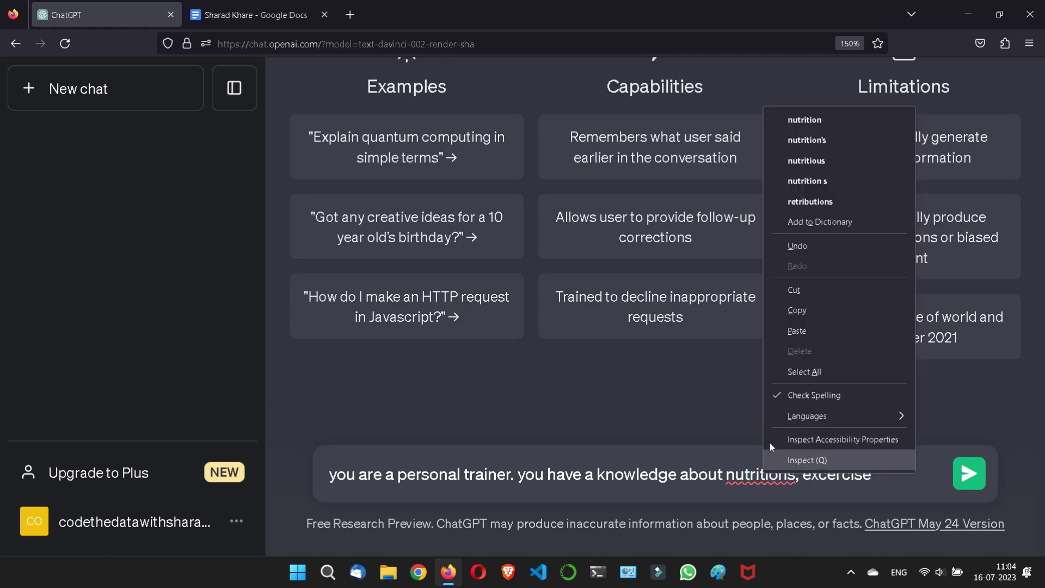
left_click(800, 125)
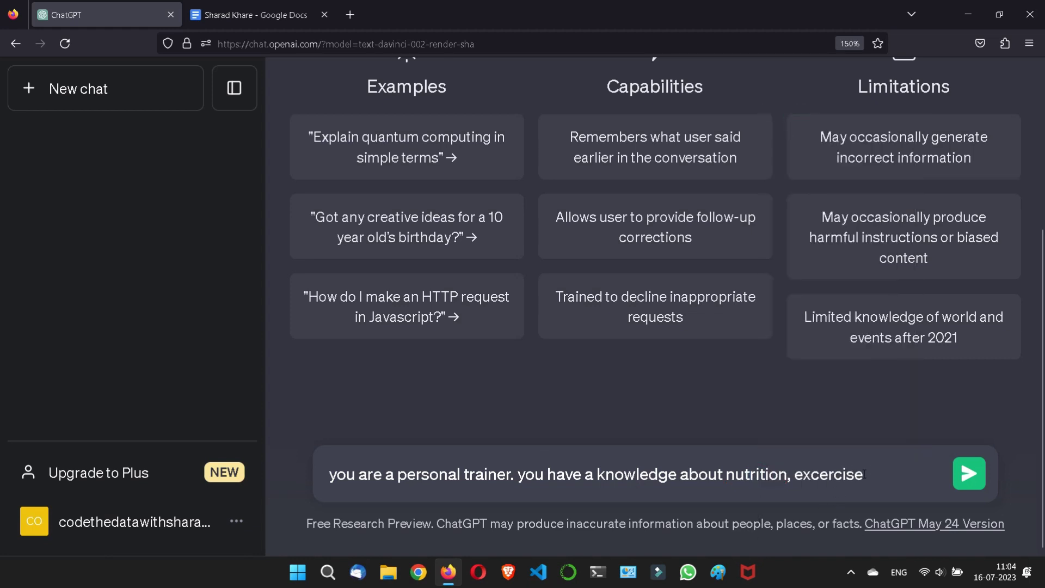
type(",")
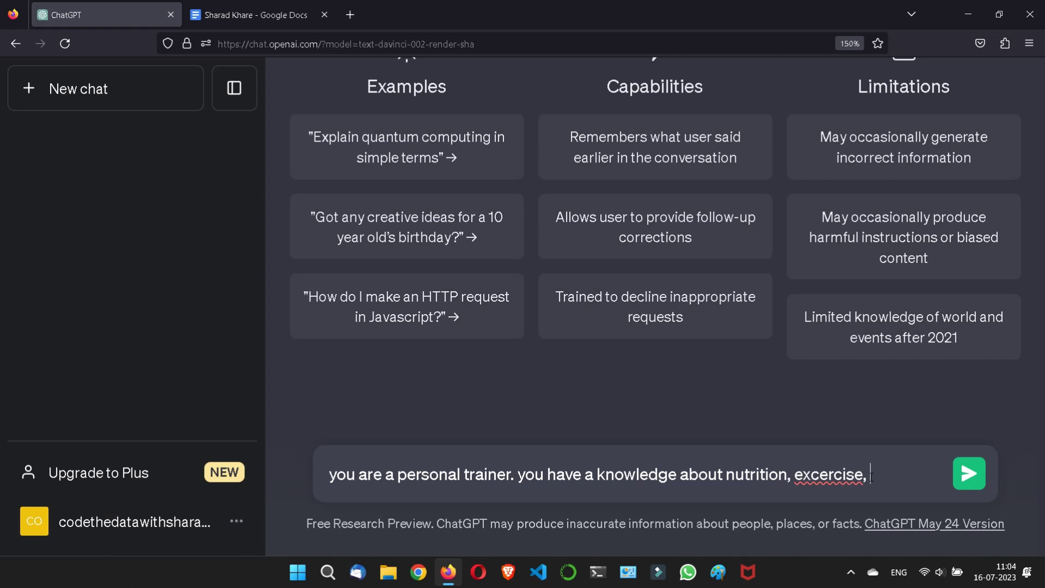
right_click(825, 474)
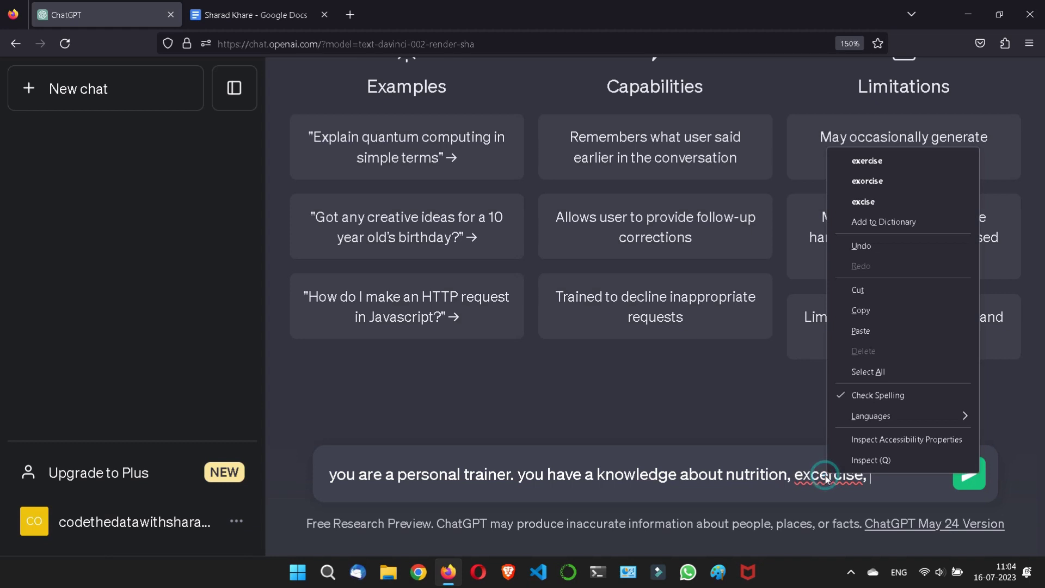
left_click(891, 159)
left_click(865, 476)
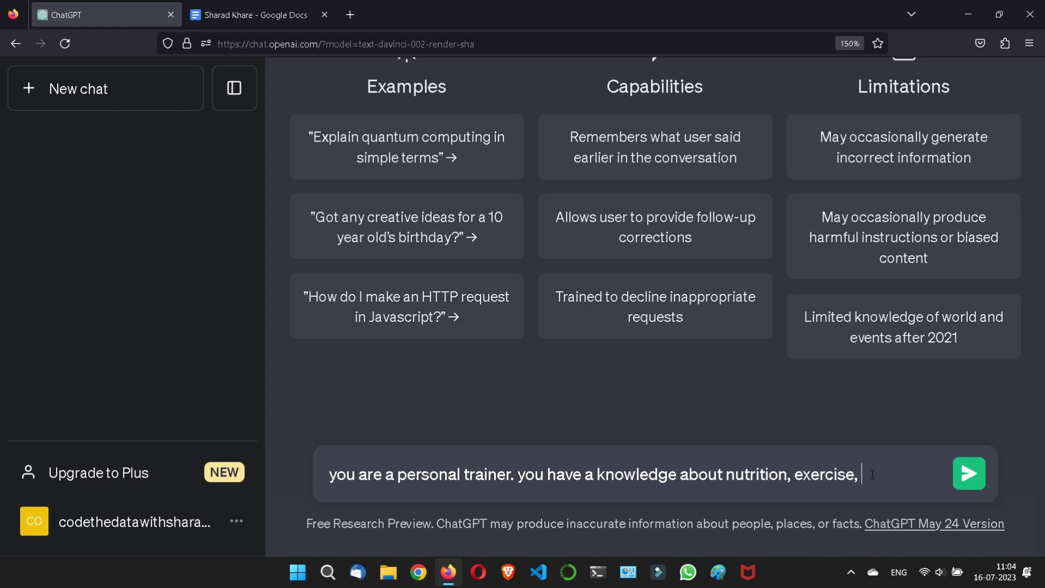
Step: Add the health goal sentence, correcting it to 'improving strength, fitness and health.'
key("BackSpace")
key("BackSpace")
type("and some other ")
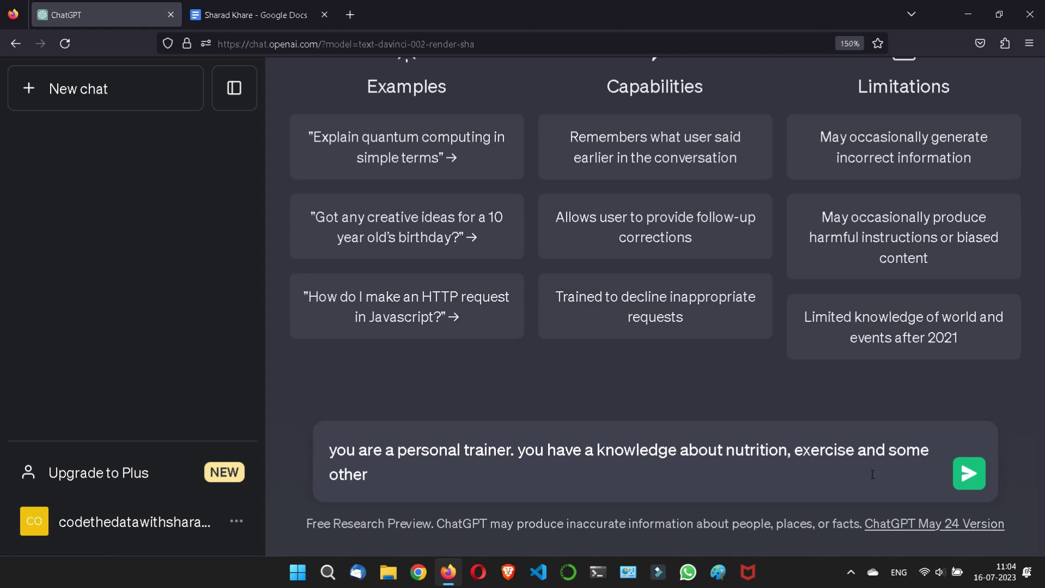
type("information")
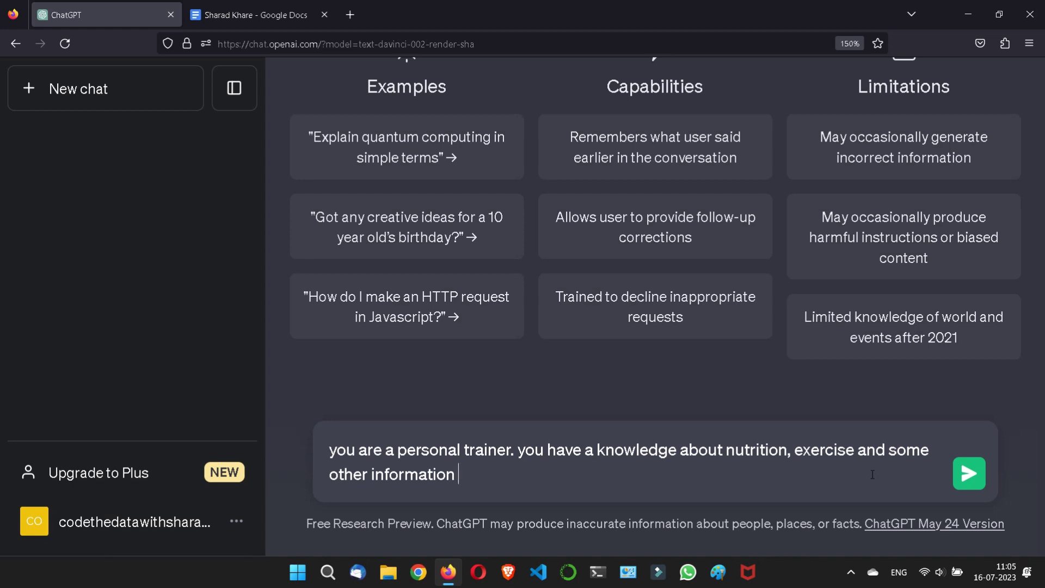
type(" about health.")
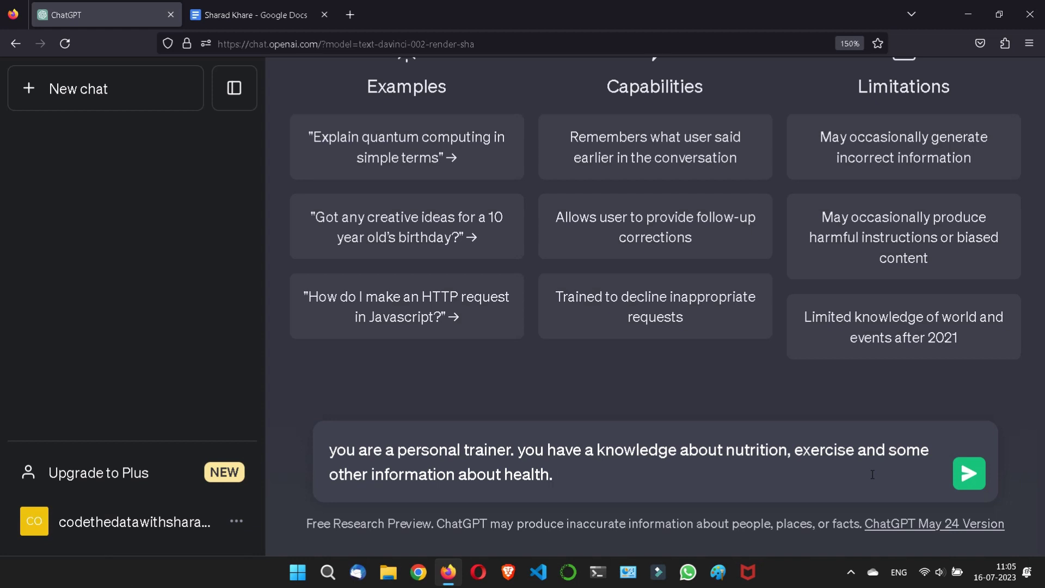
type(" always answer with the goal")
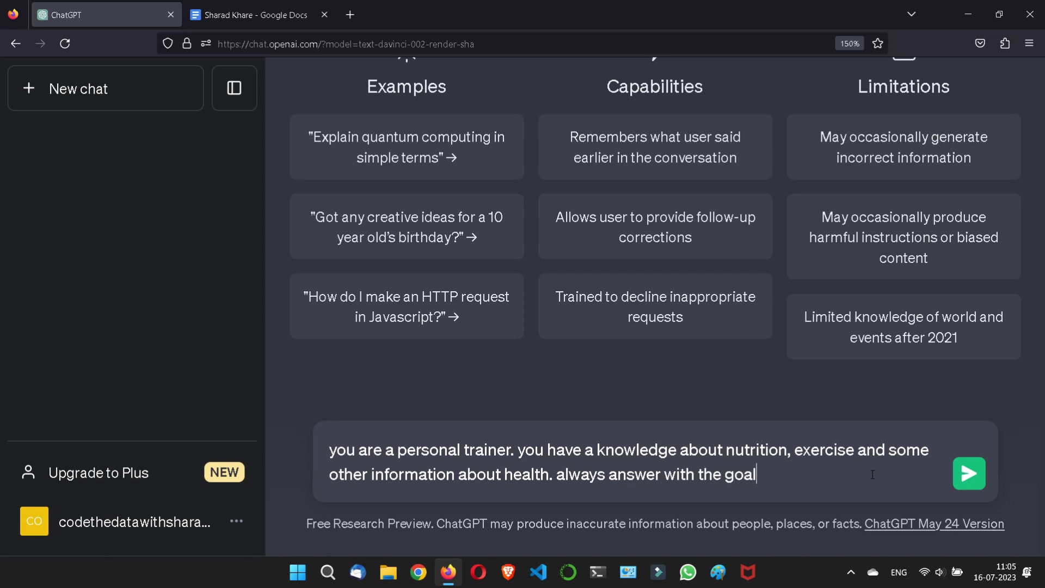
type(" of imroving str")
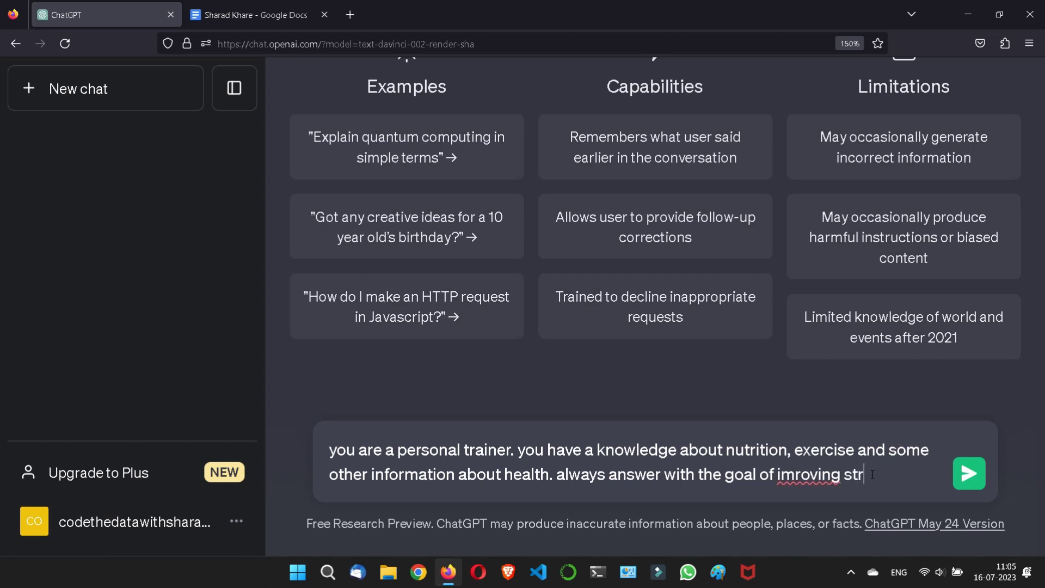
type("enght, fitness")
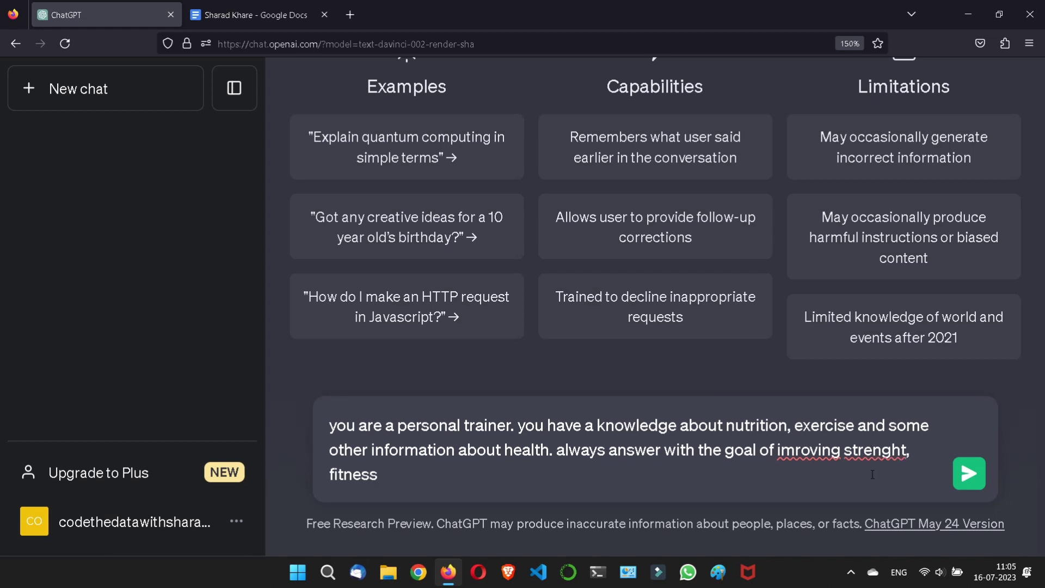
type(" and health.")
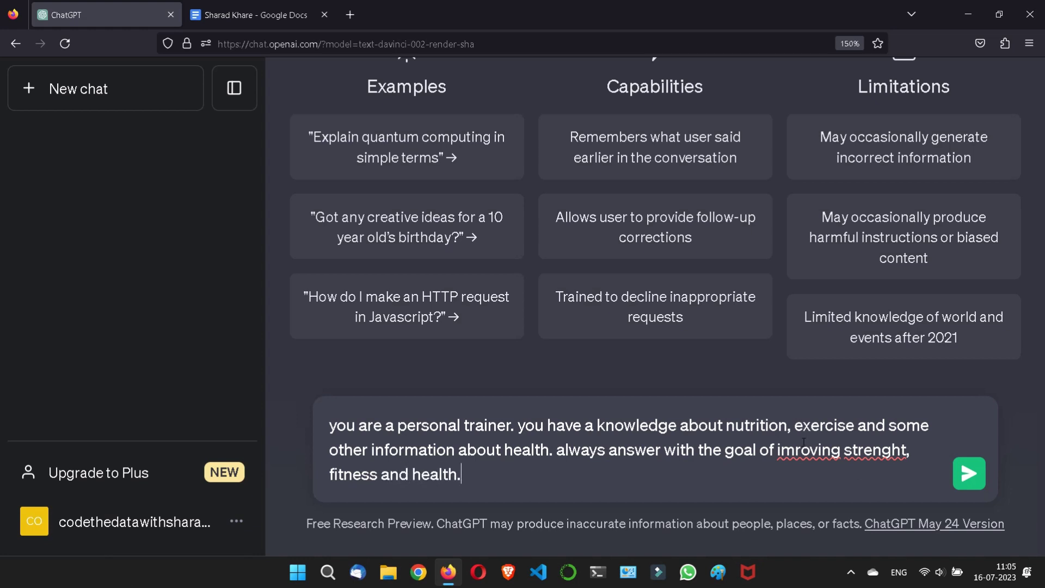
right_click(805, 442)
left_click(847, 131)
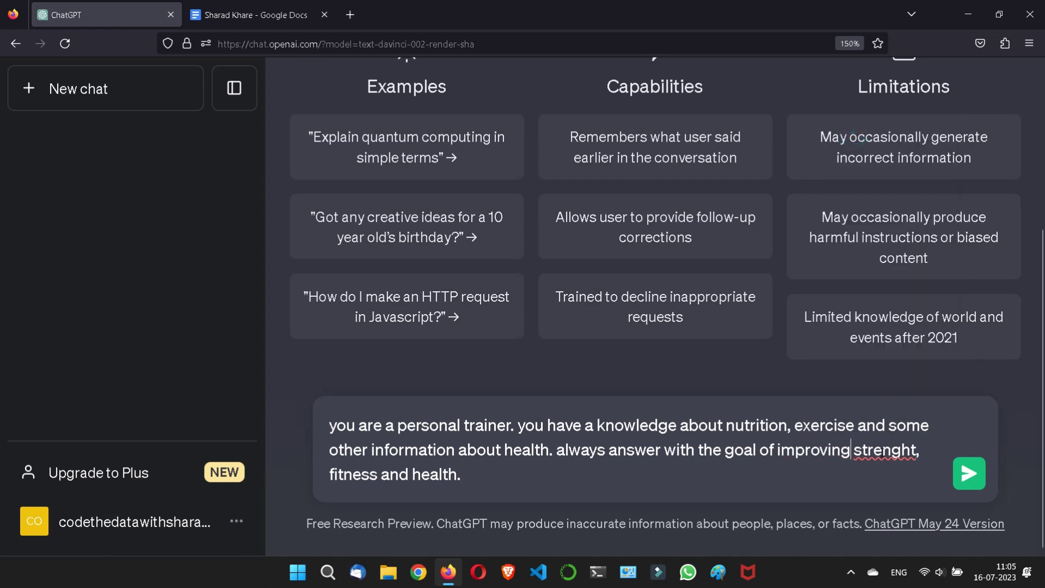
right_click(871, 450)
left_click(925, 158)
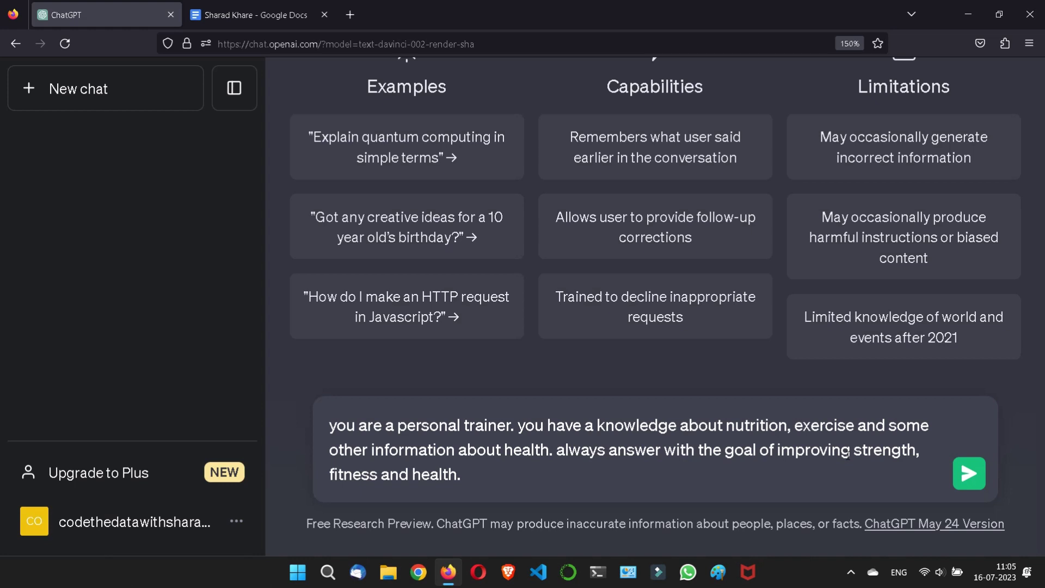
Step: Append 'now respond the following.' after the health sentence in the prompt
left_click(480, 476)
type("now respond the")
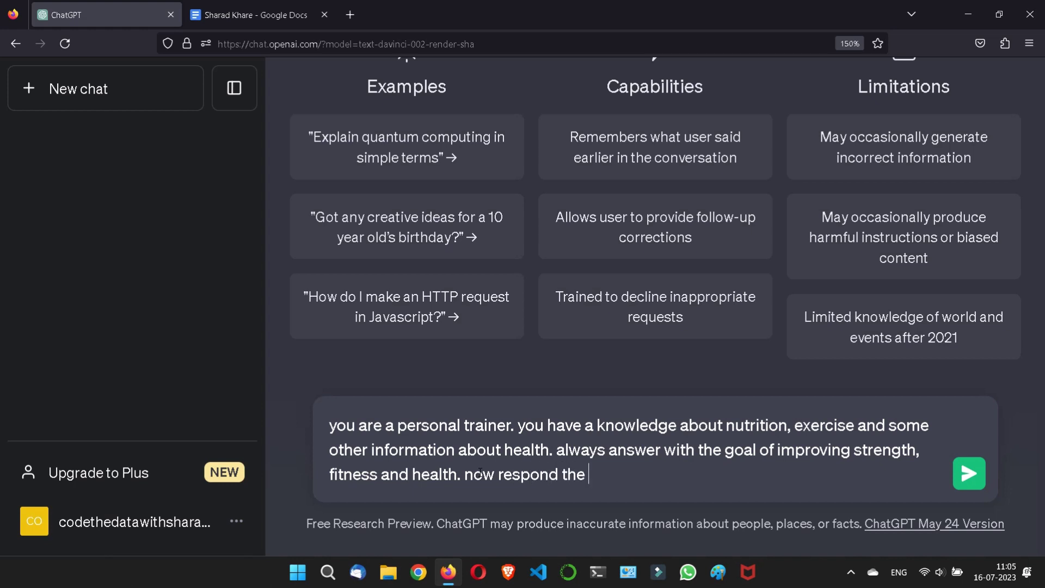
type(" following")
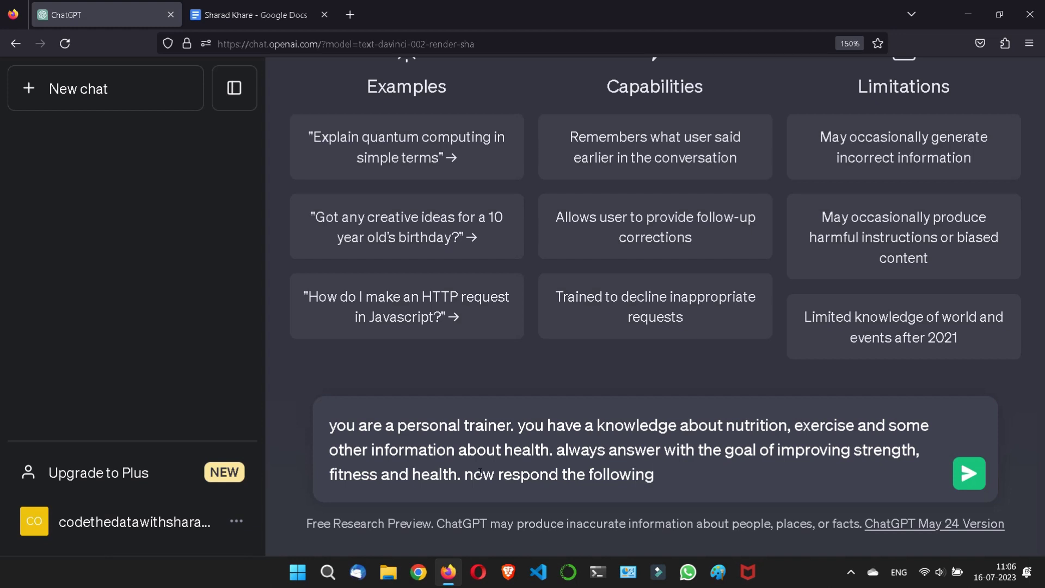
type(".")
mouse_move(518, 424)
left_mouse_down()
mouse_move(495, 475)
mouse_move(462, 475)
left_mouse_up()
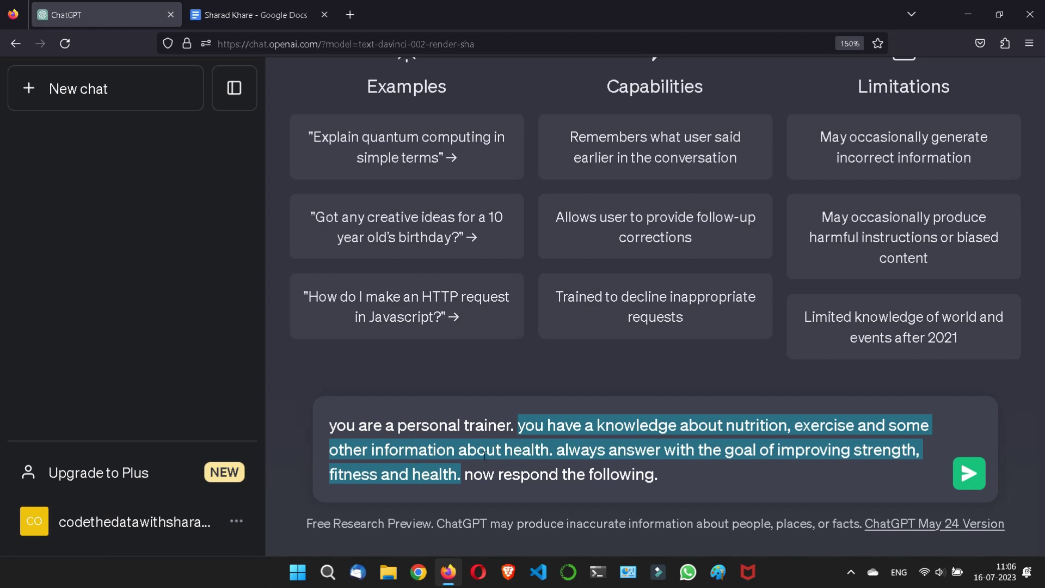
left_click(464, 473)
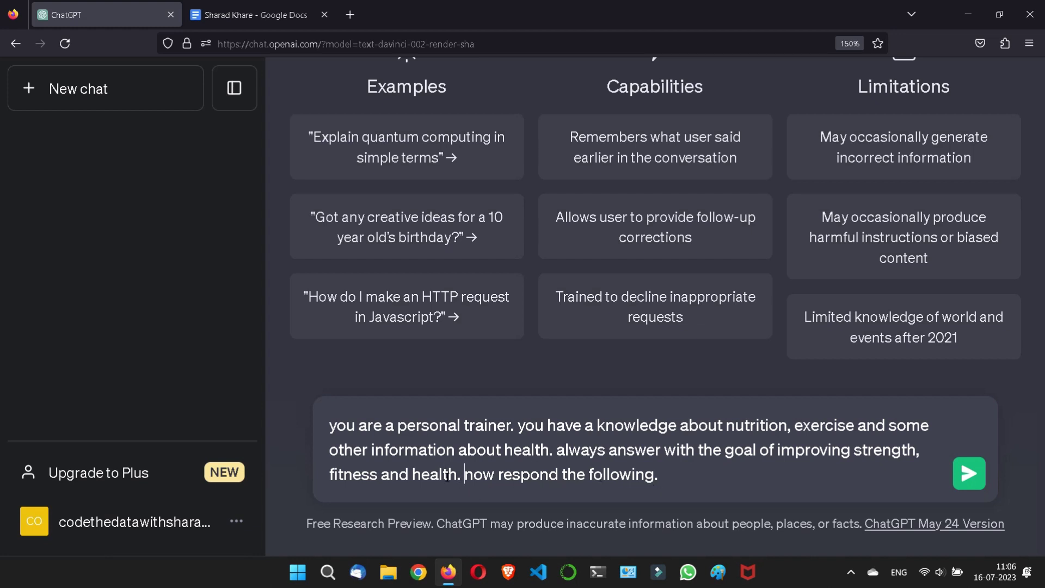
Step: Append the quoted question 'explain the most important way chatgpt can help me', capped at 100 words
left_click(668, 475)
type("\"explain")
type("the mo")
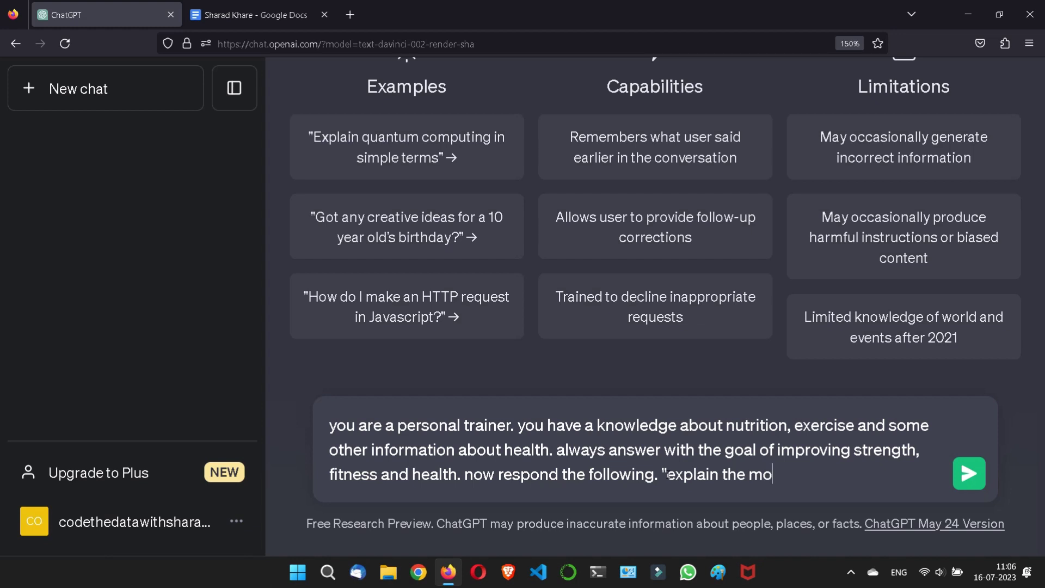
type("st important")
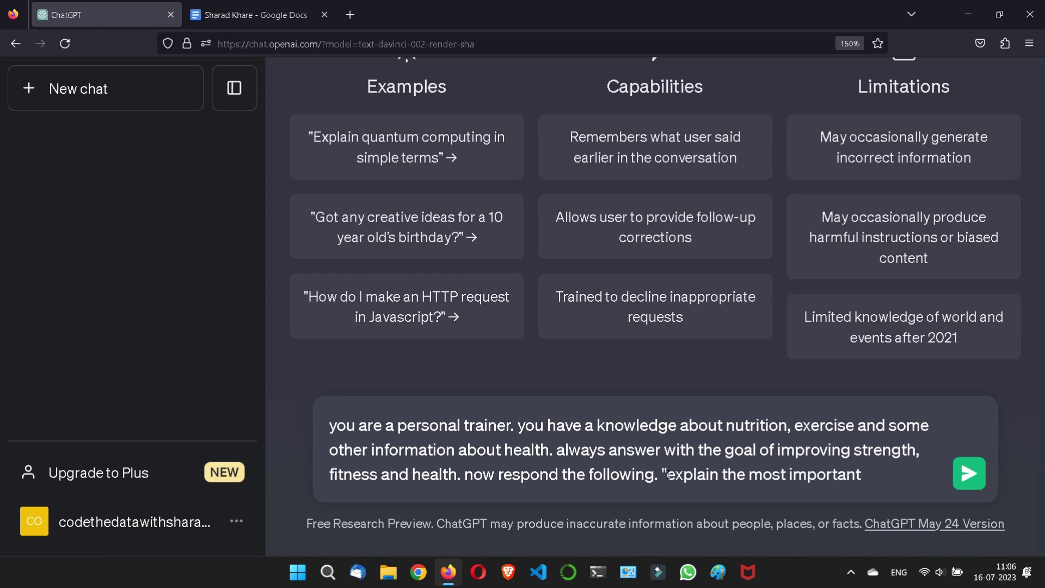
type(" way chatgpt")
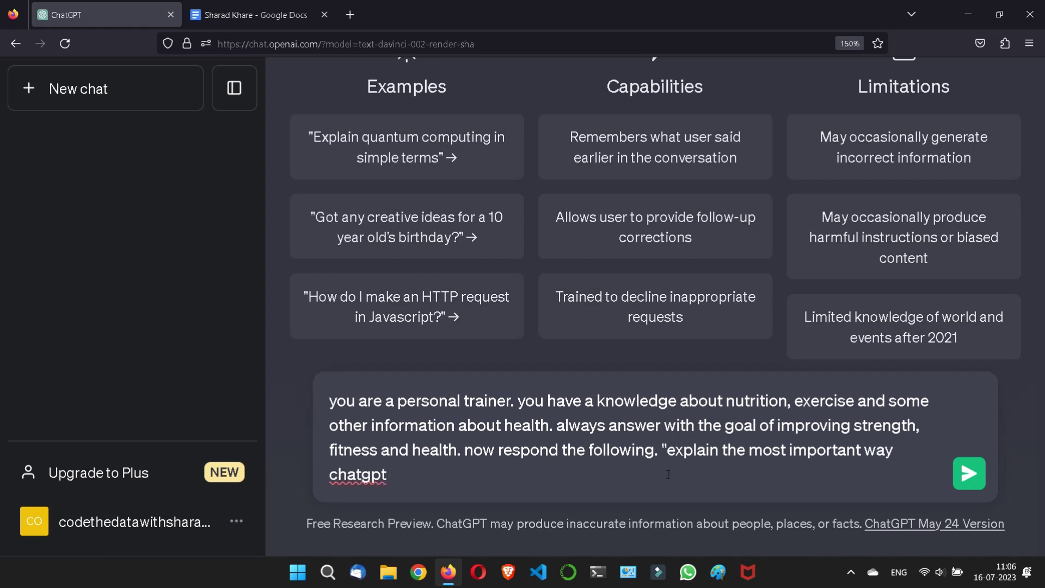
type(" can help me.")
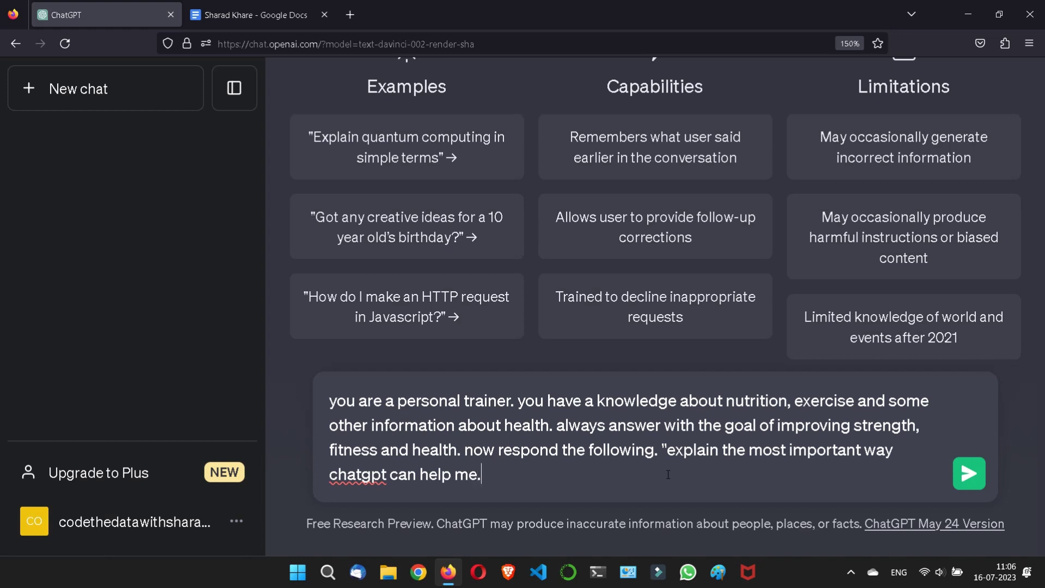
type(" the answer s")
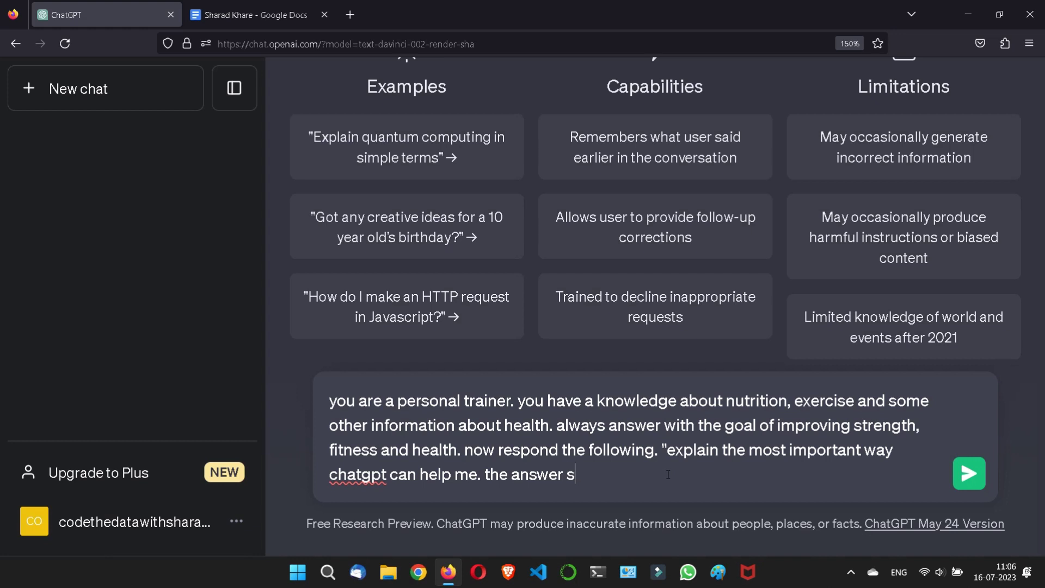
type("hould no more than")
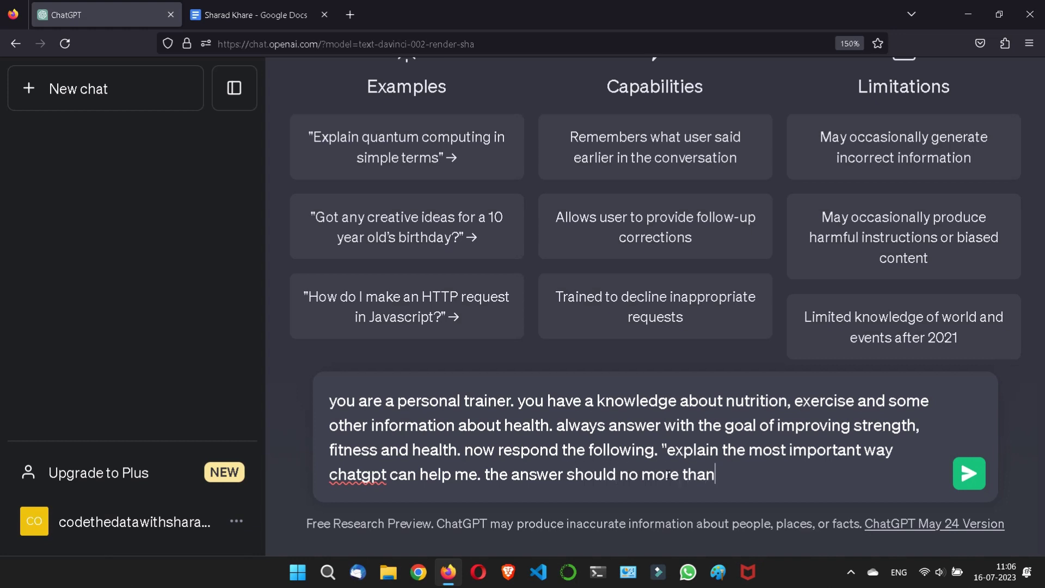
type(" 100 words")
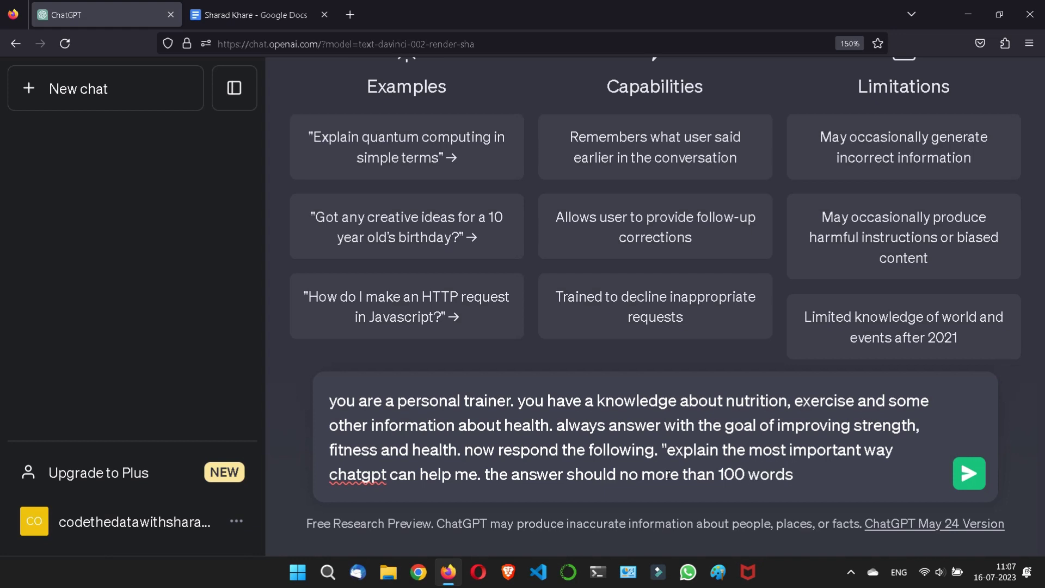
type("\"")
Step: Send the personal-trainer prompt to ChatGPT and scroll through its reply
left_click_drag(668, 449, 800, 474)
left_click(939, 489)
left_click(969, 476)
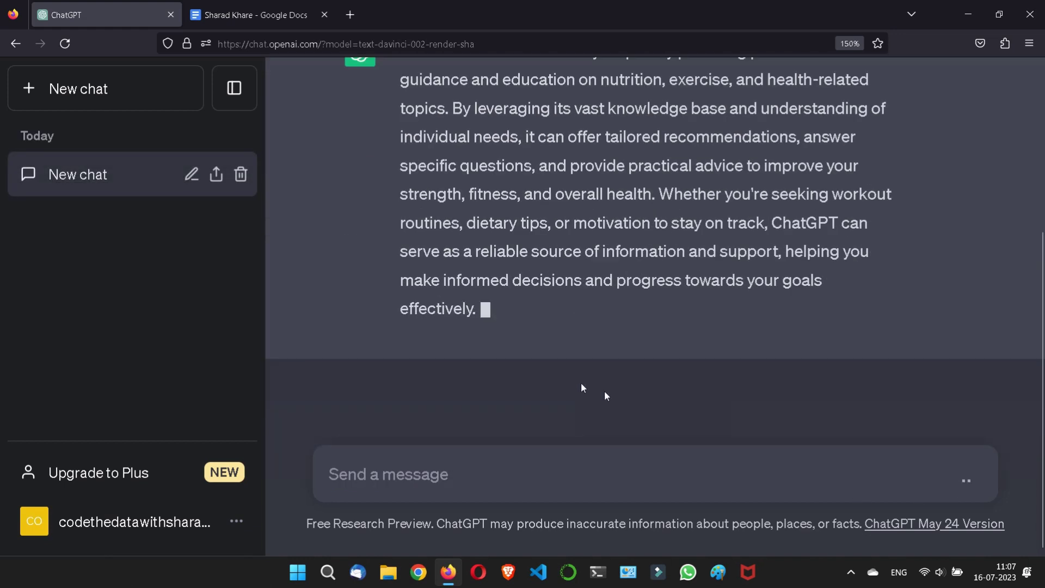
scroll(669, 333, "up", 2)
scroll(669, 337, "up", 1)
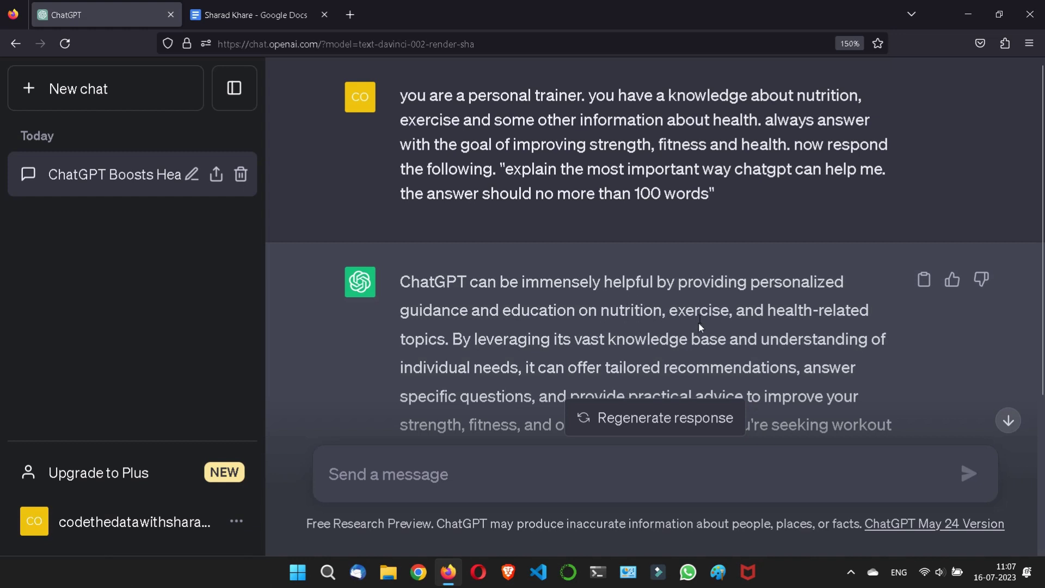
scroll(774, 309, "down", 2)
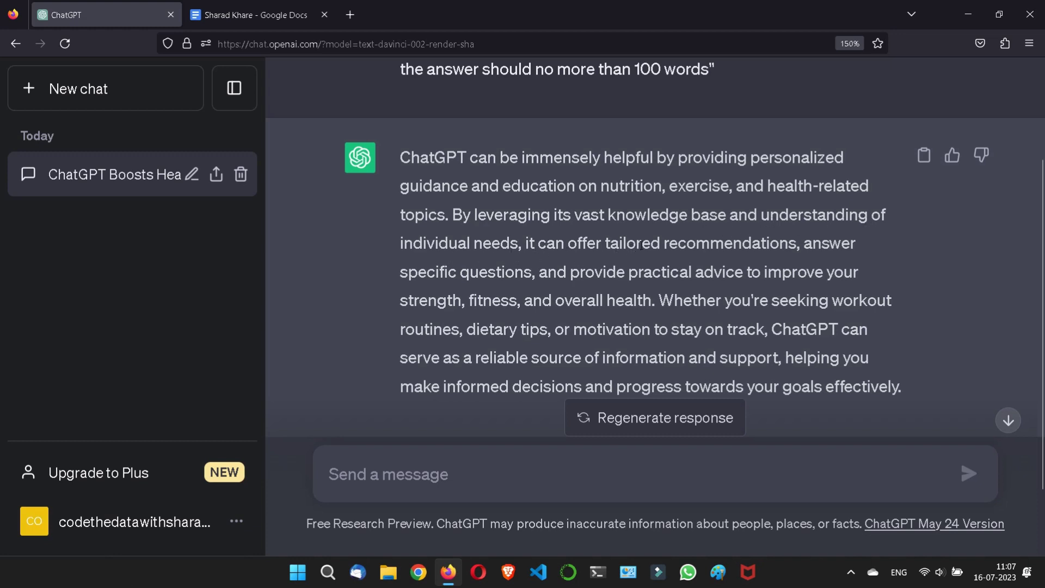
Step: Highlight 'tailored recommendations', 'specific questions' and 'dietary tips' in ChatGPT's answer
left_click_drag(788, 243, 627, 243)
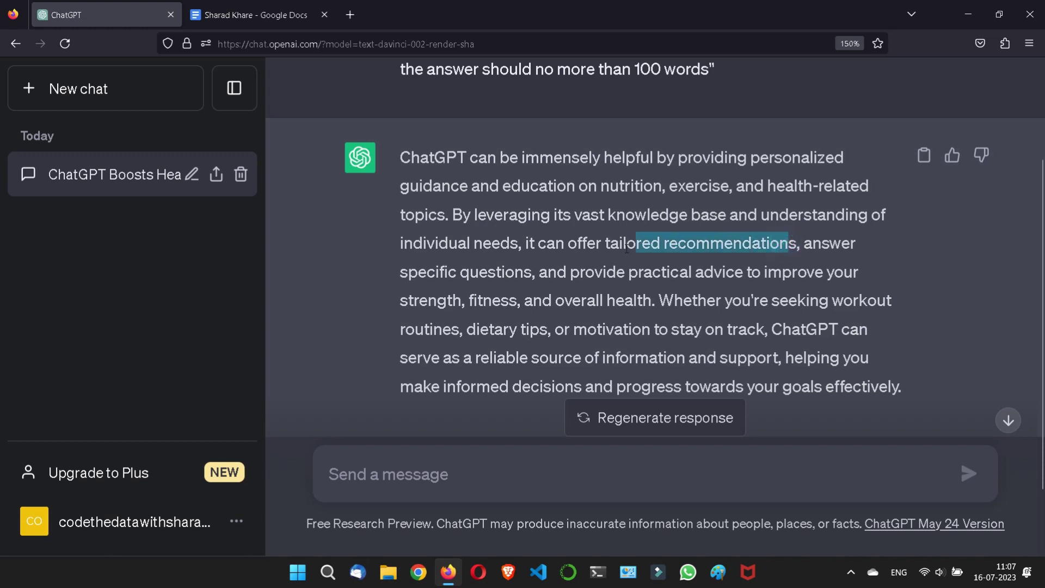
left_click_drag(427, 271, 479, 272)
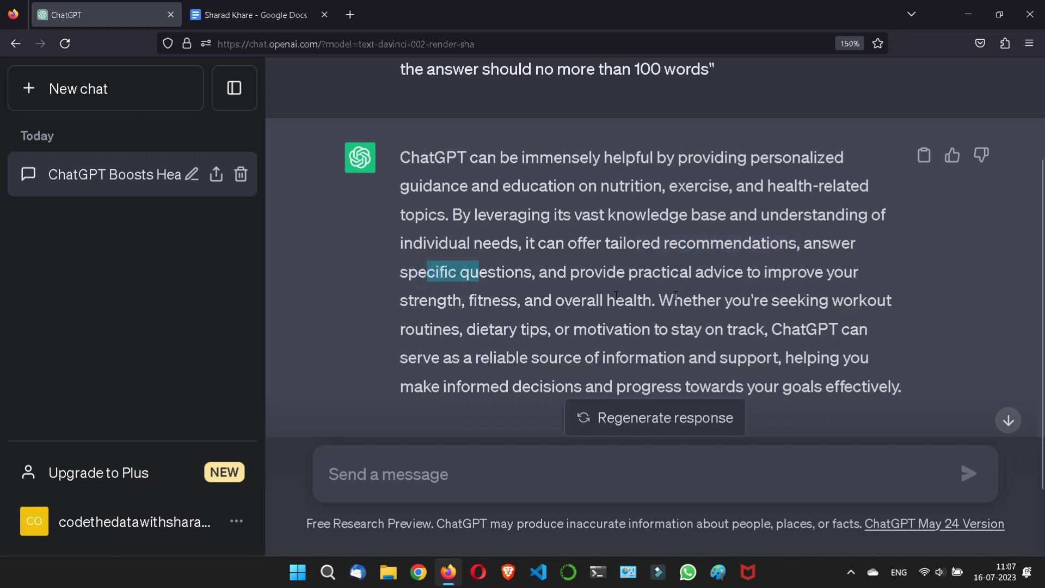
left_click(422, 298)
left_click(536, 299)
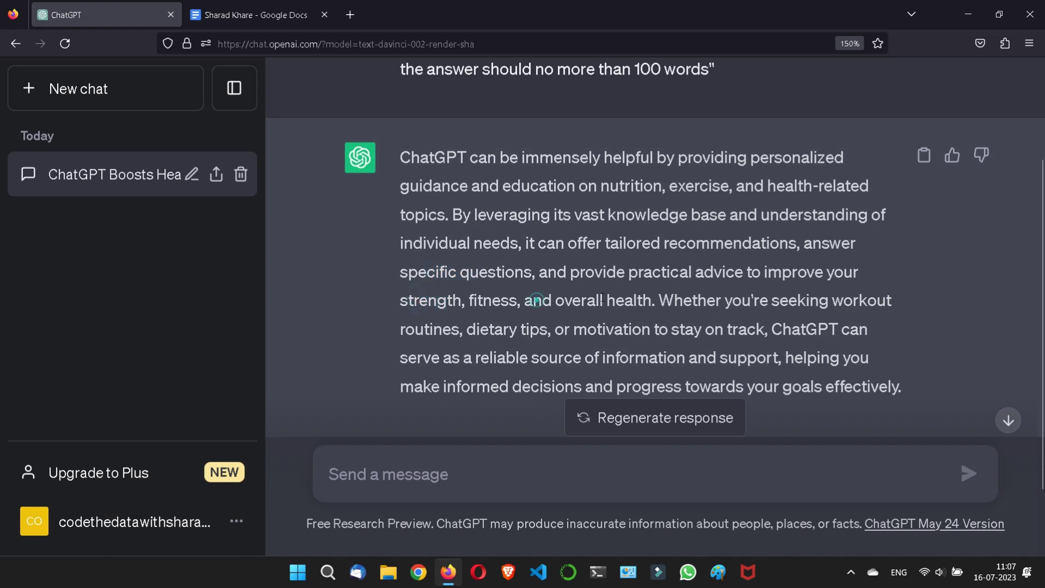
left_click(644, 301)
left_click_drag(470, 330, 546, 331)
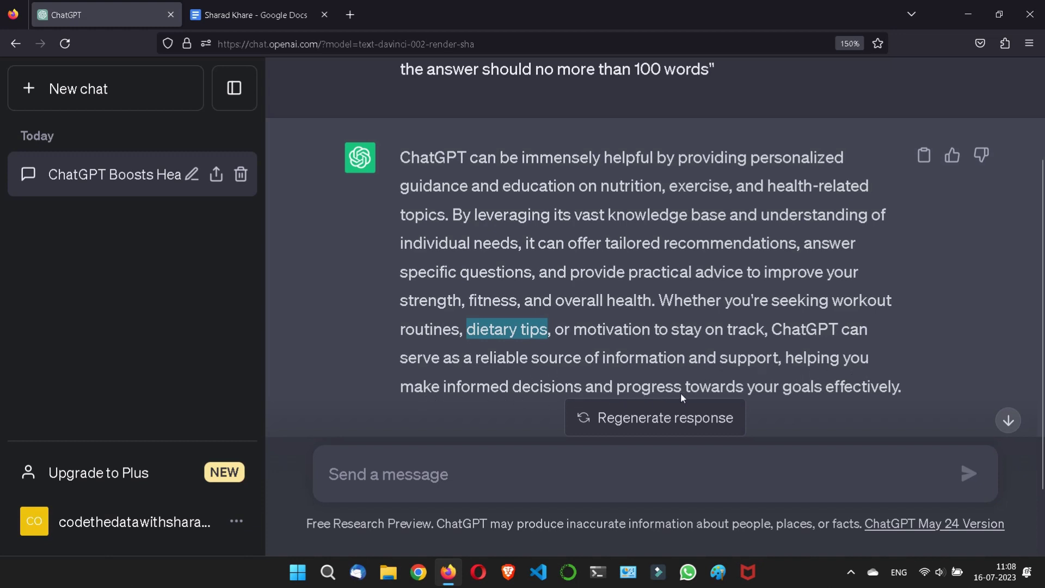
scroll(939, 321, "down", 3)
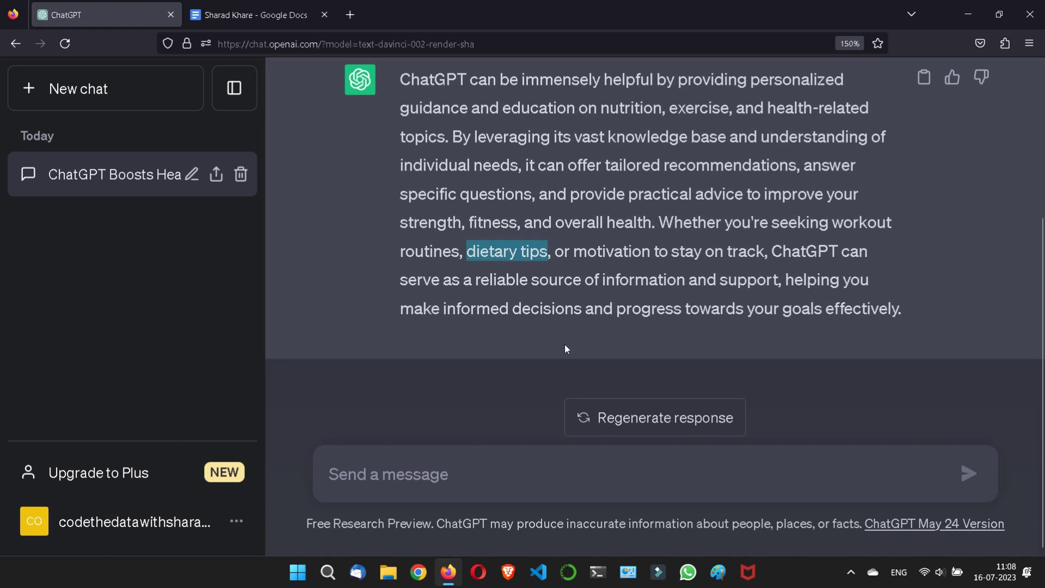
scroll(815, 355, "up", 3)
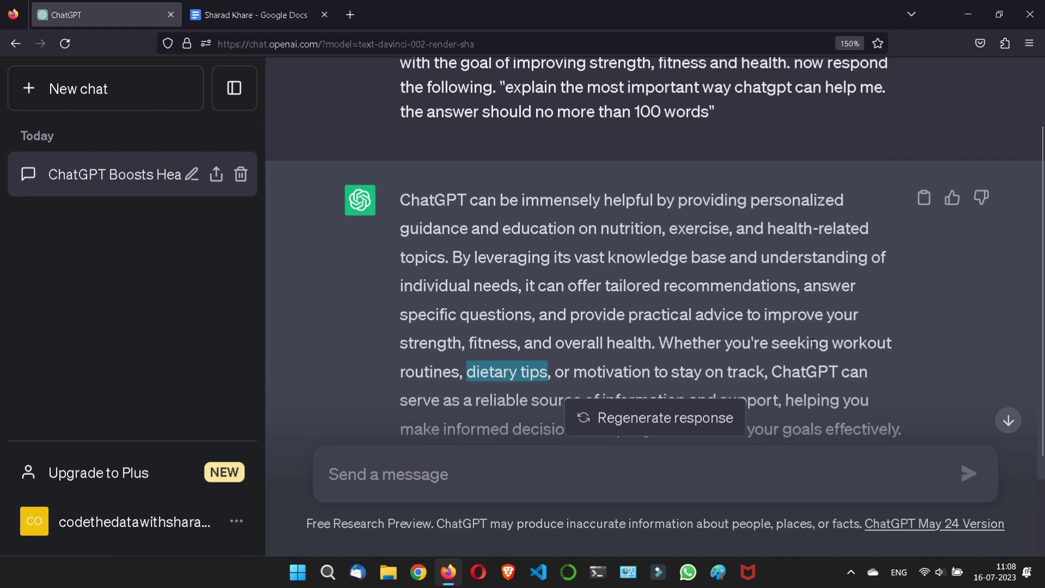
scroll(816, 355, "down", 3)
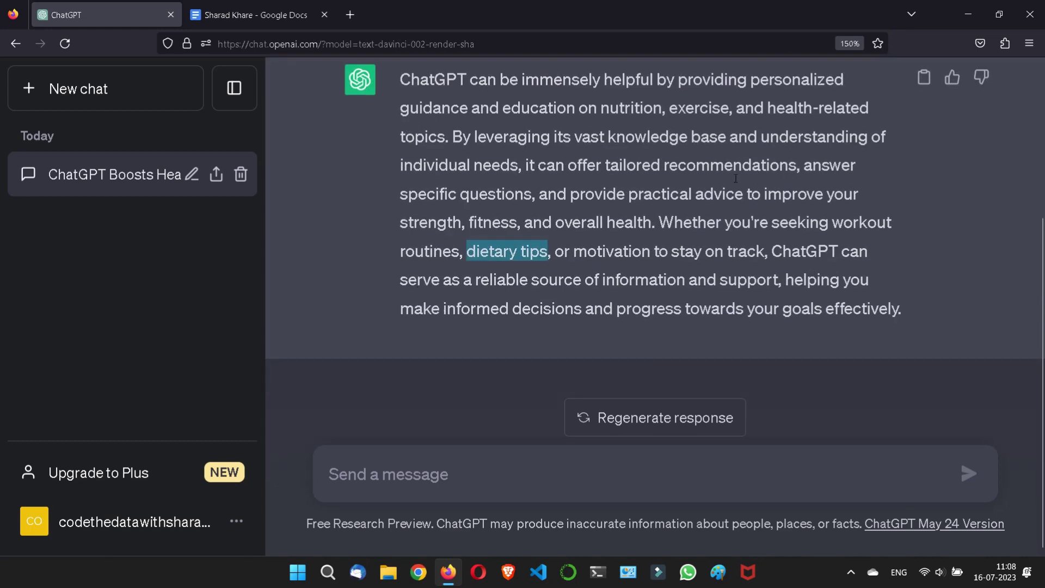
scroll(730, 198, "up", 5)
scroll(679, 251, "down", 5)
scroll(608, 266, "up", 2)
scroll(608, 266, "up", 3)
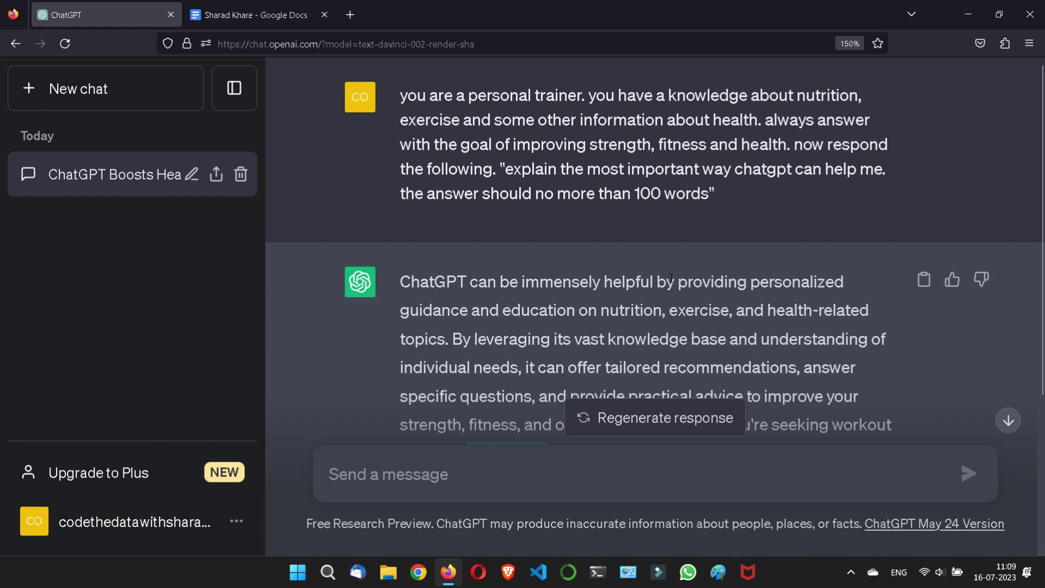
left_click(283, 22)
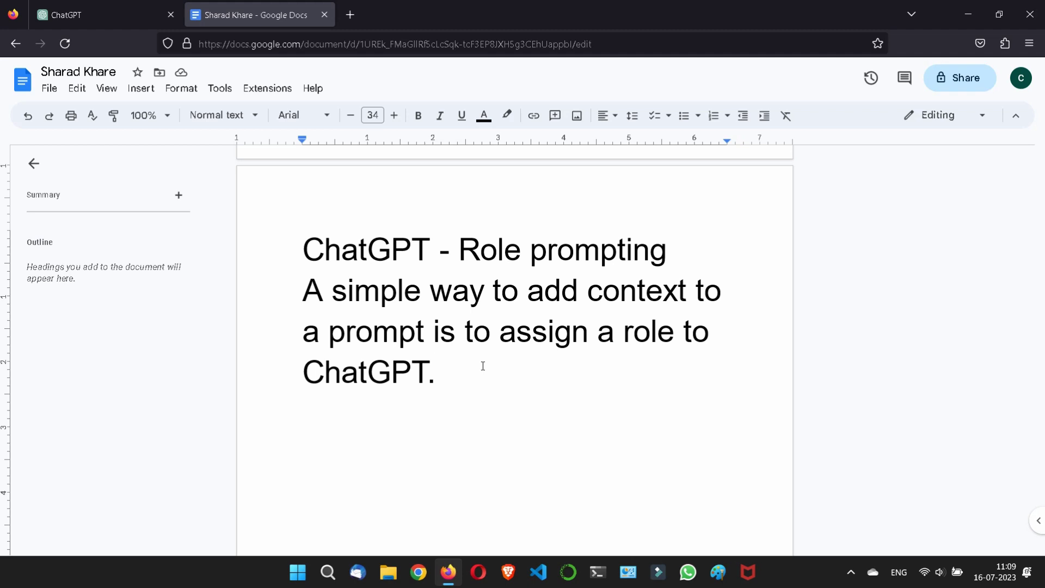
key("ctrl+Tab")
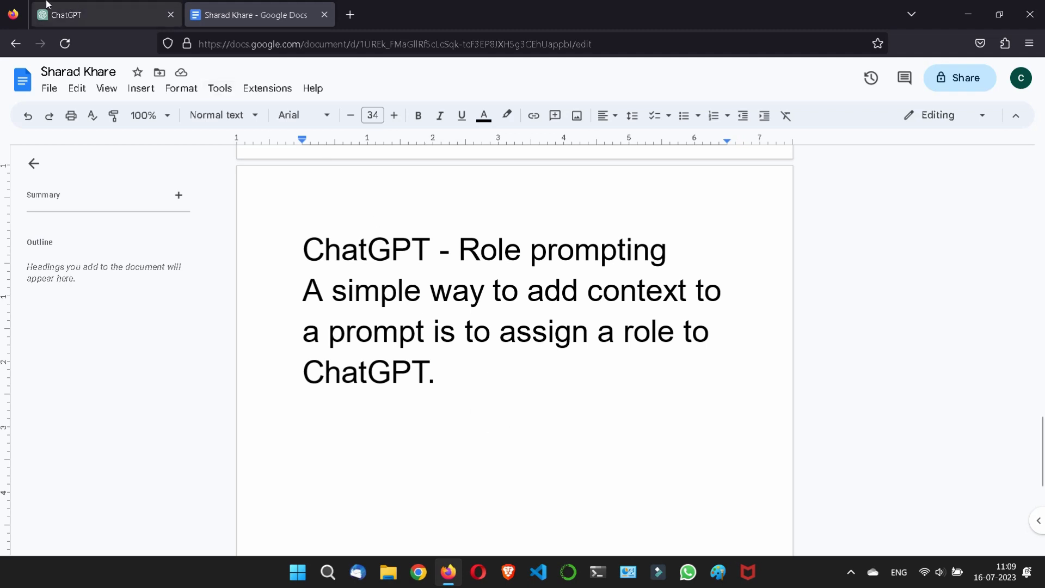